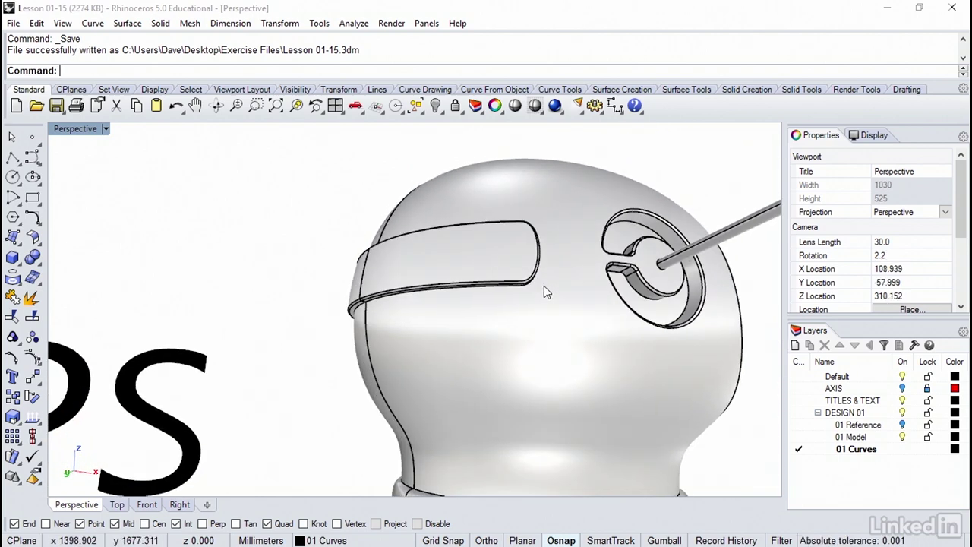
Make the surface isocurves visible on the helmet polysurface with the visor band and clear the selection.
{"action": "left_click", "coordinate": [553, 314]}
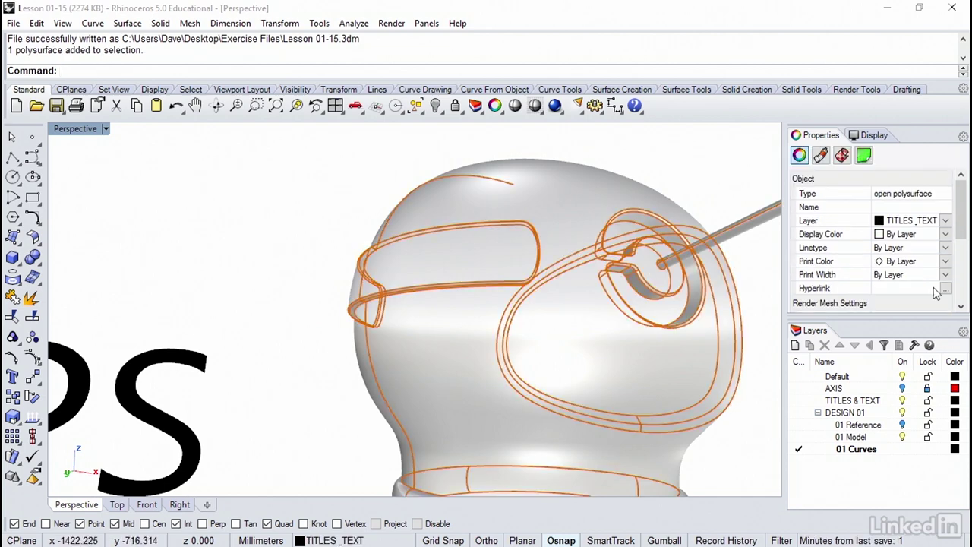
{"action": "left_click_drag", "start_coordinate": [960, 221], "coordinate": [960, 274]}
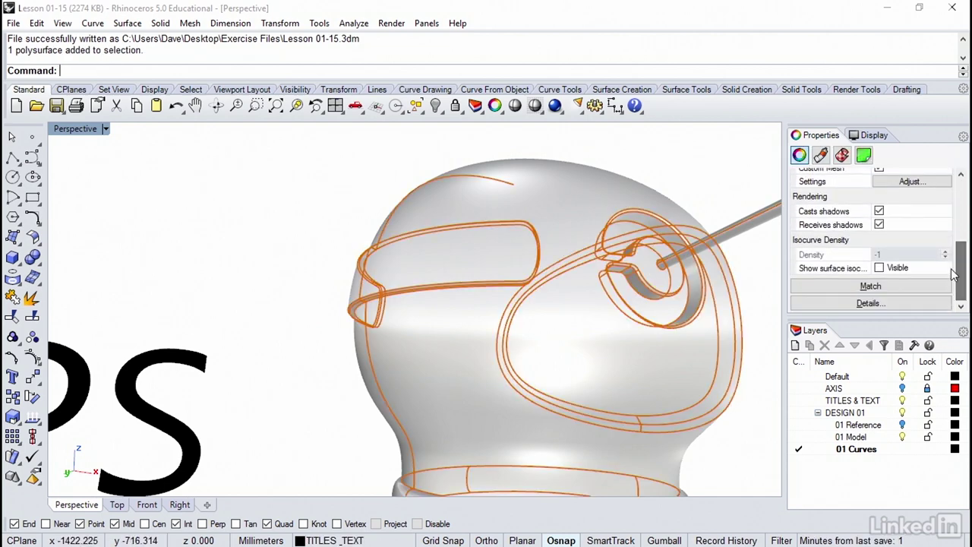
{"action": "left_click", "coordinate": [879, 268]}
{"action": "left_click", "coordinate": [699, 192]}
Examine the isocurves on the helmet's visor band and circular ear recess from the front and side.
{"action": "key", "text": "Right"}
{"action": "key", "text": "Right"}
{"action": "key", "text": "Right"}
{"action": "key", "text": "Right"}
{"action": "key", "text": "Right"}
{"action": "key", "text": "Right"}
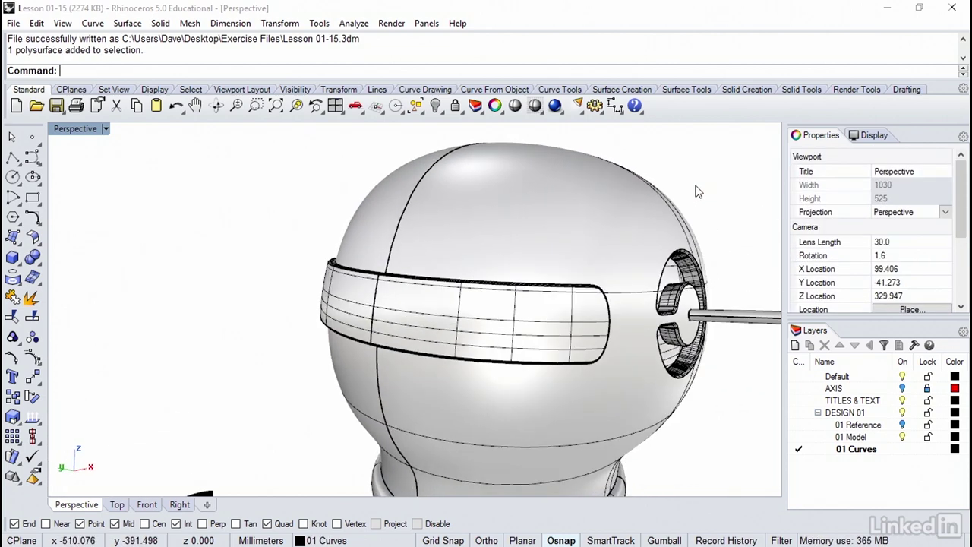
{"action": "right_click_drag", "start_coordinate": [427, 284], "coordinate": [281, 246]}
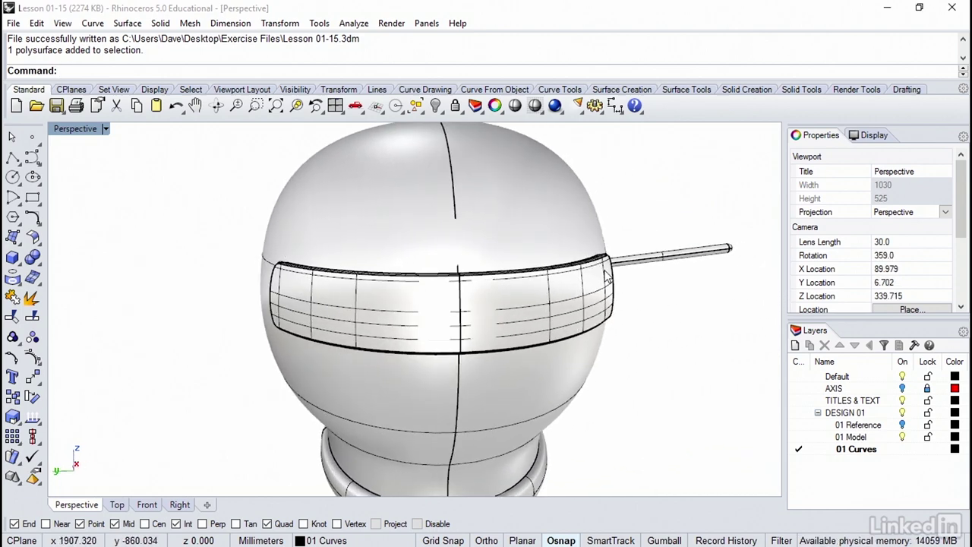
{"action": "right_click_drag", "start_coordinate": [604, 270], "coordinate": [551, 169]}
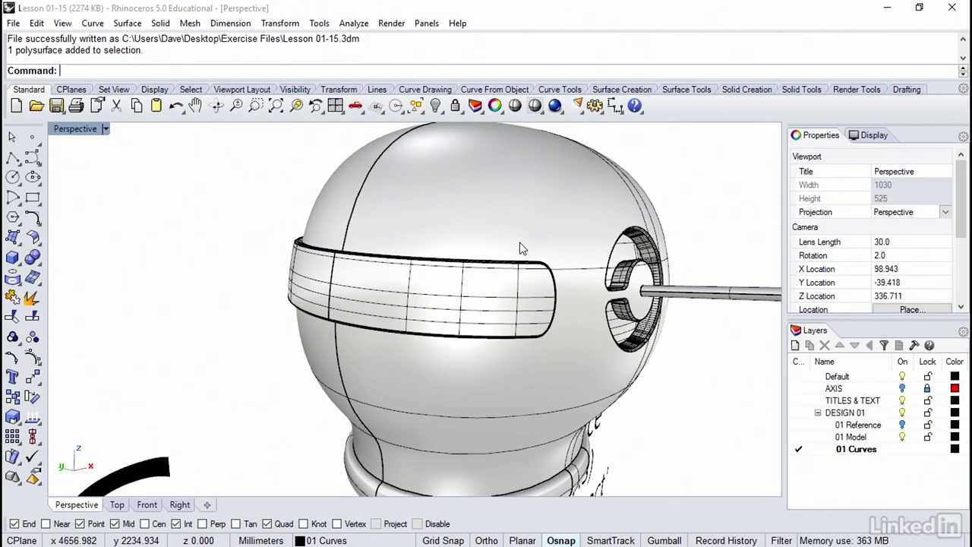
Review the isocurve text notes and bring the unfinished helmet on the grid into view.
{"action": "key", "text": "Left"}
{"action": "key", "text": "Left"}
{"action": "key", "text": "Left"}
{"action": "key", "text": "Down"}
{"action": "key", "text": "Down"}
{"action": "key", "text": "Down"}
{"action": "key", "text": "Down"}
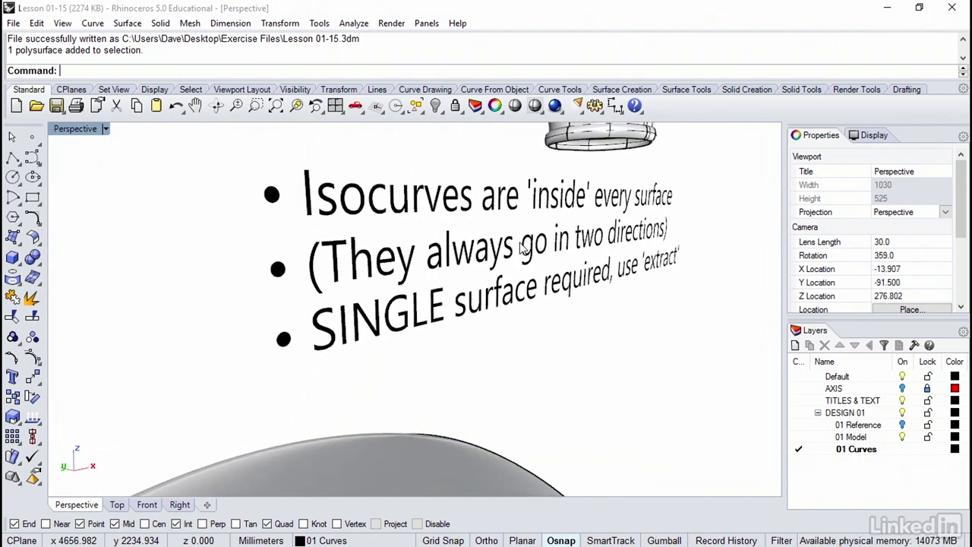
{"action": "key", "text": "Up"}
{"action": "key", "text": "Up"}
{"action": "key", "text": "Up"}
{"action": "key", "text": "Up"}
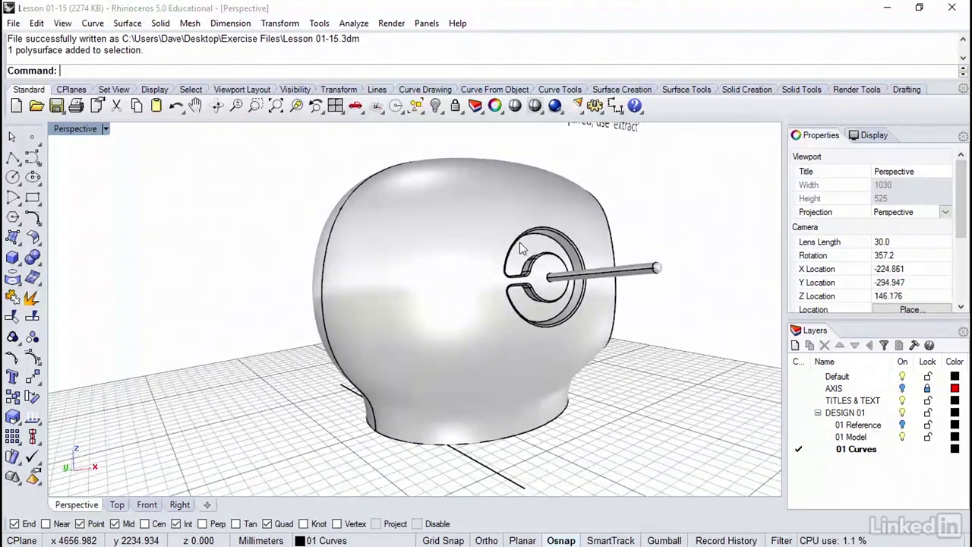
Examine the unfinished helmet's shell, face opening and ear detail from all around.
{"action": "right_click_drag", "start_coordinate": [521, 248], "coordinate": [502, 263]}
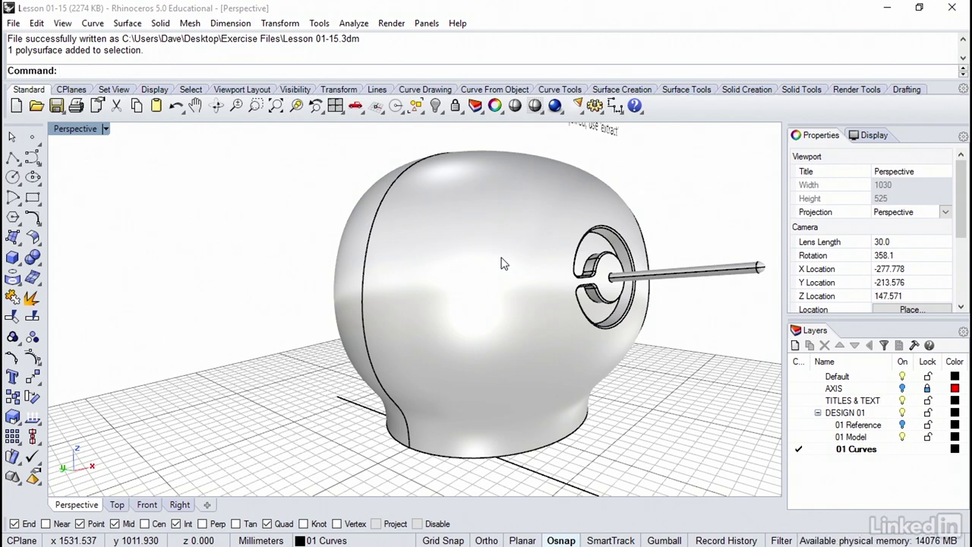
{"action": "right_click_drag", "start_coordinate": [502, 264], "coordinate": [486, 175]}
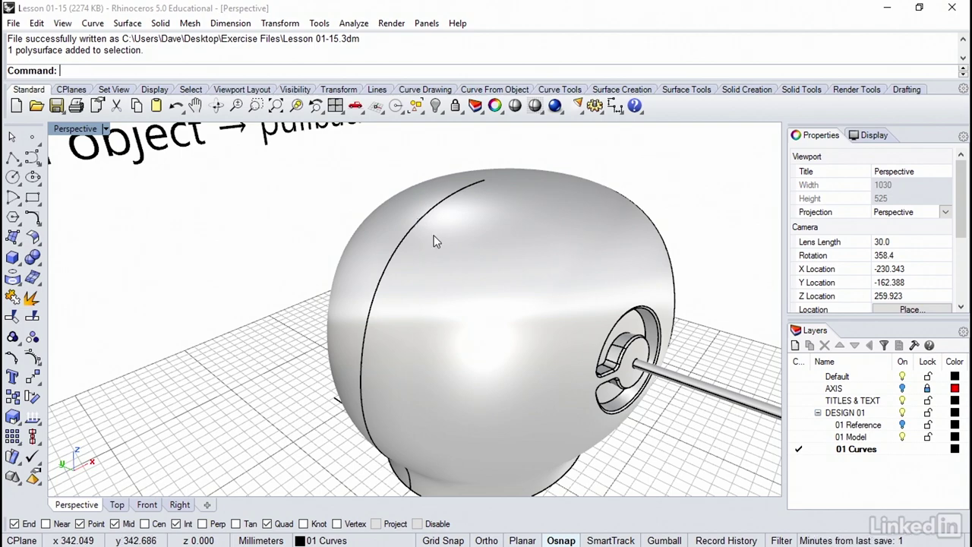
{"action": "right_click_drag", "start_coordinate": [448, 200], "coordinate": [433, 177]}
{"action": "key", "text": "Left"}
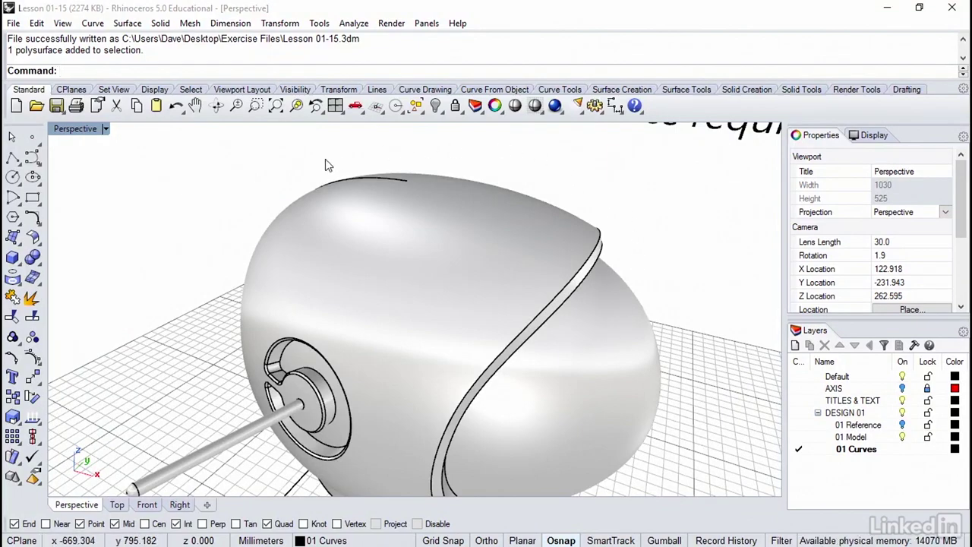
{"action": "key", "text": "Right"}
{"action": "key", "text": "Right"}
{"action": "key", "text": "Right"}
{"action": "key", "text": "Right"}
{"action": "key", "text": "Right"}
{"action": "key", "text": "Right"}
{"action": "key", "text": "Right"}
{"action": "key", "text": "Right"}
{"action": "key", "text": "Right"}
{"action": "key", "text": "Right"}
{"action": "key", "text": "Right"}
{"action": "key", "text": "Right"}
{"action": "key", "text": "Right"}
{"action": "key", "text": "Right"}
{"action": "key", "text": "Right"}
{"action": "key", "text": "Right"}
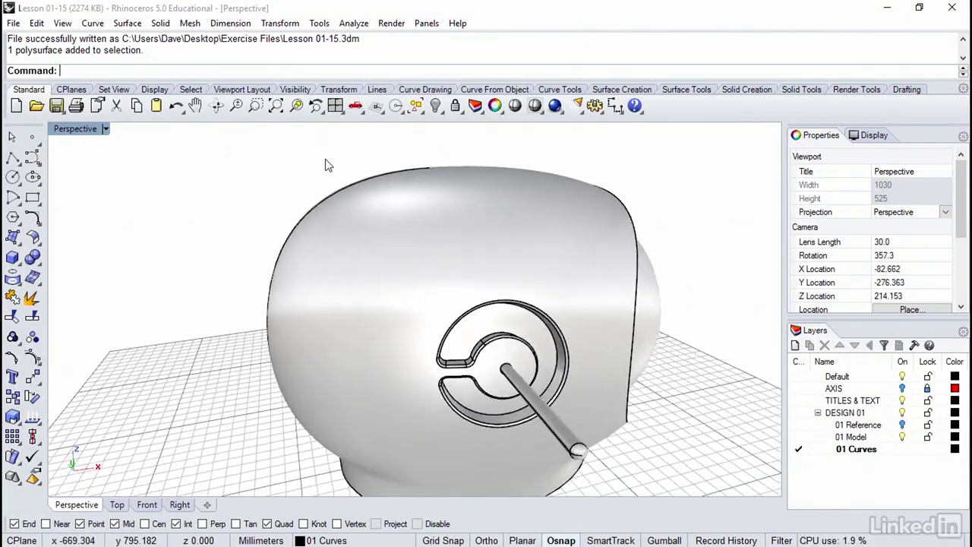
{"action": "key", "text": "Right"}
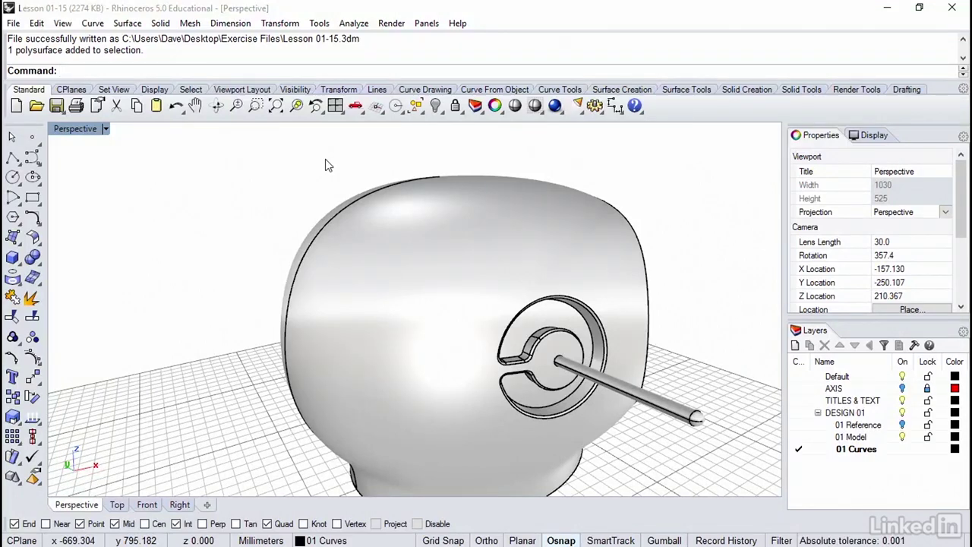
Inspect the outer shell surface, the face-opening rim and the ear recess by selecting each in turn, and clear the selection.
{"action": "left_click", "coordinate": [420, 202]}
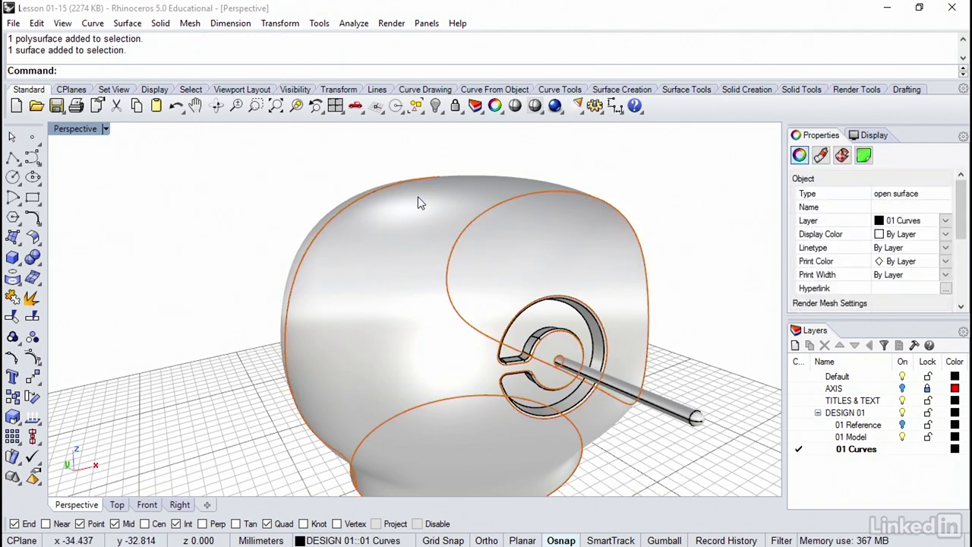
{"action": "key", "text": "Left"}
{"action": "key", "text": "Left"}
{"action": "key", "text": "Left"}
{"action": "key", "text": "Left"}
{"action": "key", "text": "Left"}
{"action": "key", "text": "Left"}
{"action": "key", "text": "Left"}
{"action": "key", "text": "Left"}
{"action": "key", "text": "Left"}
{"action": "key", "text": "Left"}
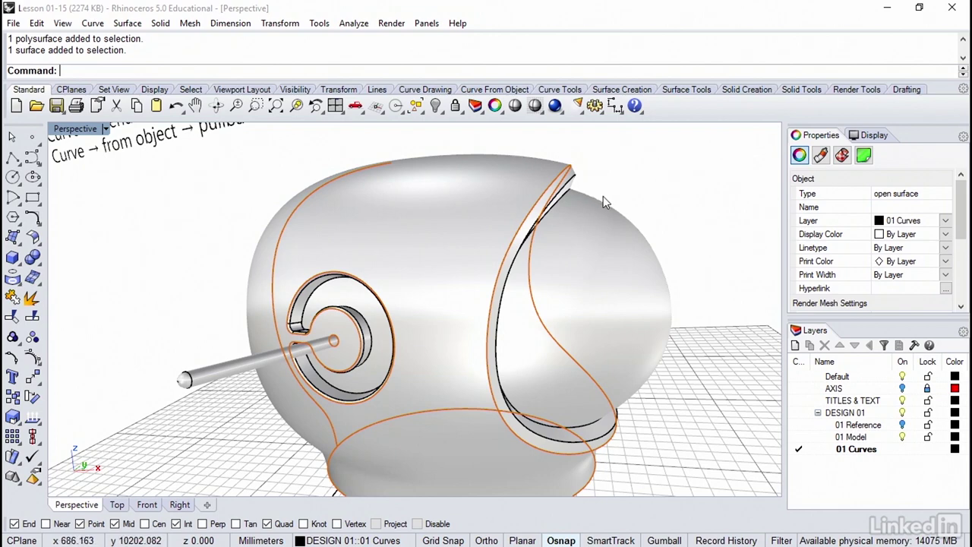
{"action": "left_click", "coordinate": [603, 212]}
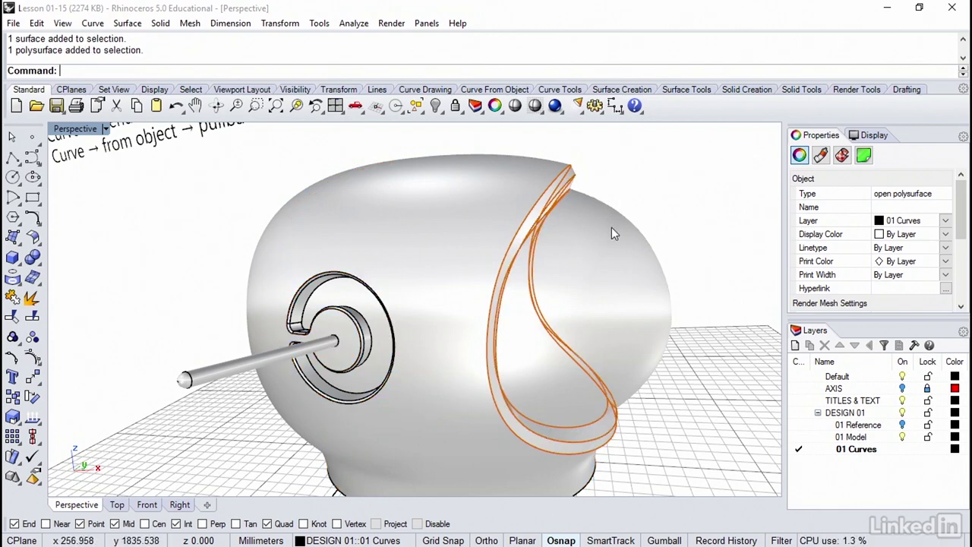
{"action": "left_click", "coordinate": [341, 293]}
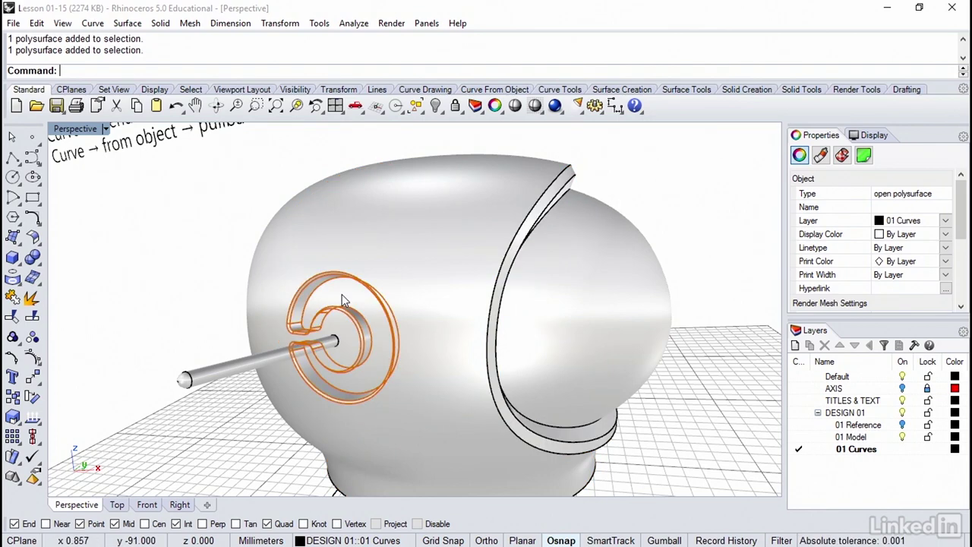
{"action": "left_click", "coordinate": [498, 155]}
{"action": "right_click_drag", "start_coordinate": [665, 183], "coordinate": [665, 183]}
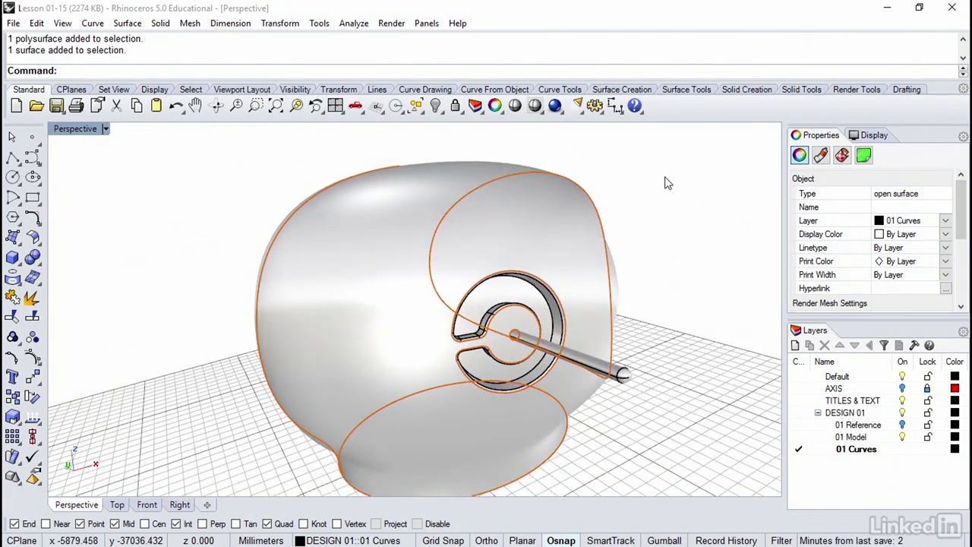
{"action": "key", "text": "Escape"}
Check the straight curve crossing beneath the helmet's base by selecting it, and deselect it.
{"action": "key", "text": "Left"}
{"action": "key", "text": "Left"}
{"action": "key", "text": "Left"}
{"action": "key", "text": "Left"}
{"action": "key", "text": "Left"}
{"action": "key", "text": "Left"}
{"action": "key", "text": "Left"}
{"action": "key", "text": "Left"}
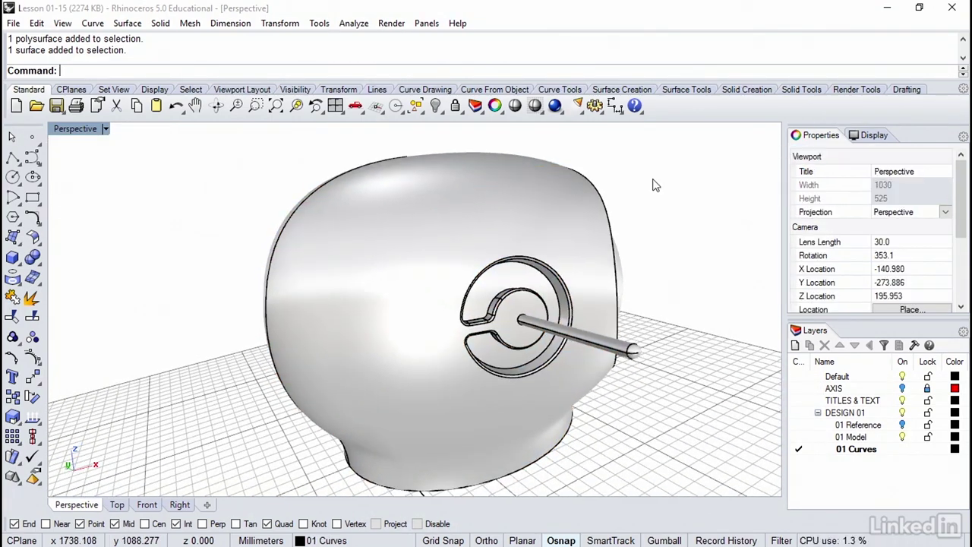
{"action": "key", "text": "Left"}
{"action": "key", "text": "Left"}
{"action": "key", "text": "Left"}
{"action": "key", "text": "Left"}
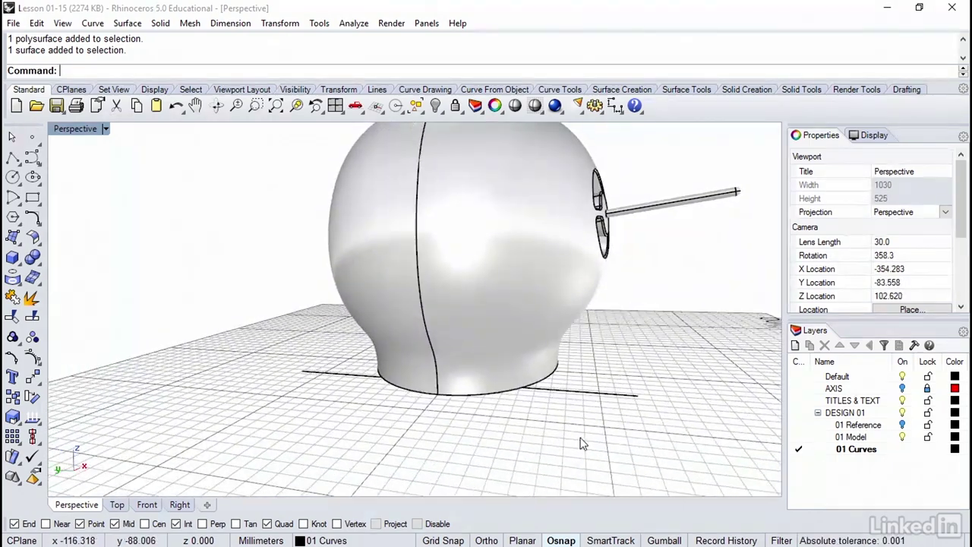
{"action": "left_click", "coordinate": [556, 393]}
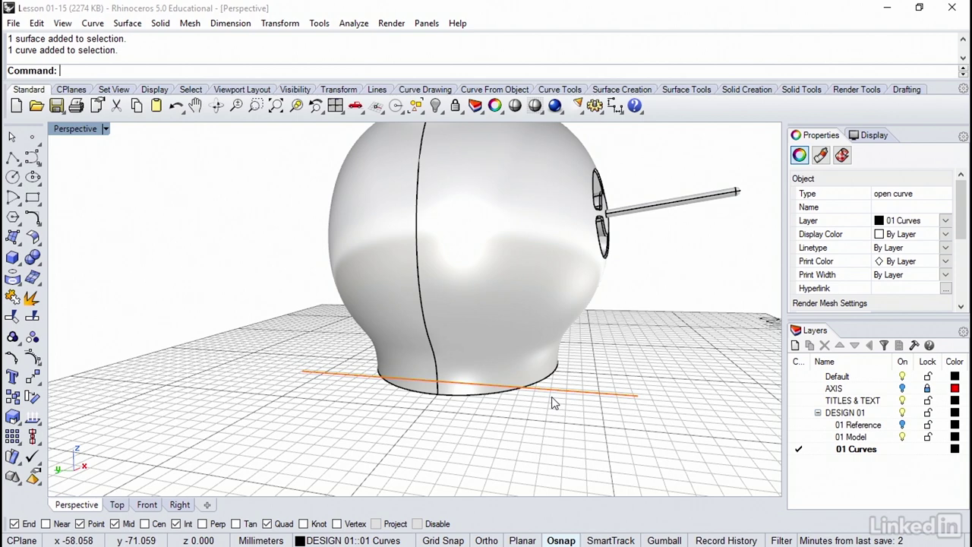
{"action": "left_click", "coordinate": [590, 377]}
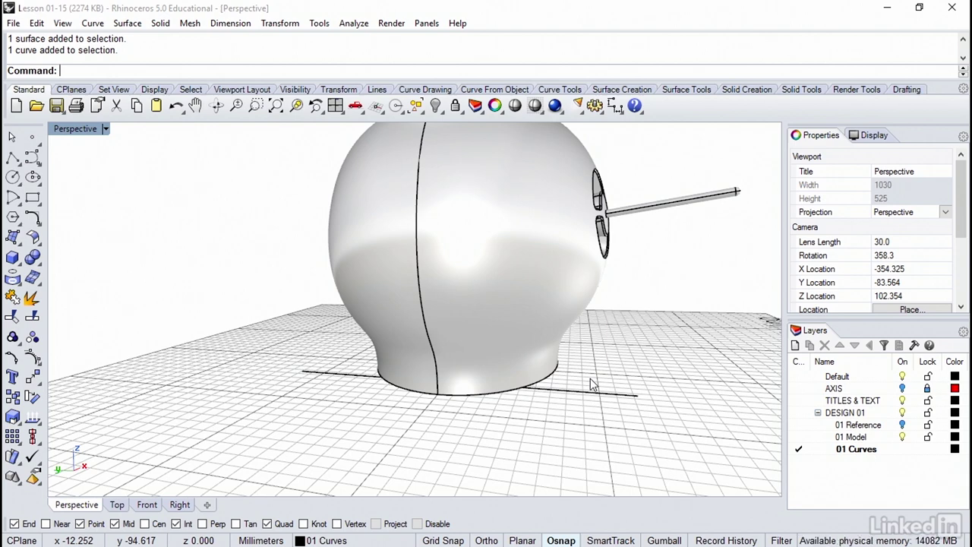
Extract a U-direction isocurve from the helmet shell, snapped to the top of the ear detail's inner circle.
{"action": "left_click", "coordinate": [93, 24]}
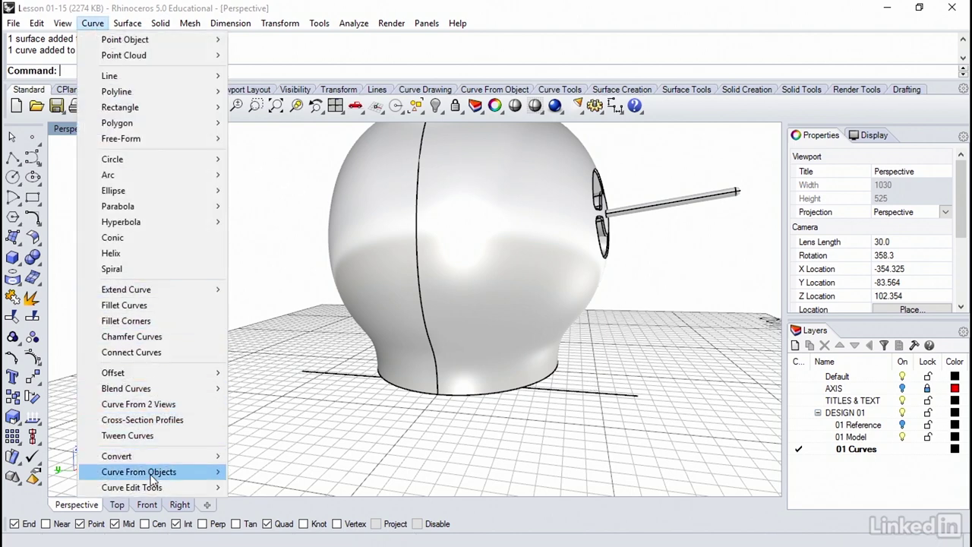
{"action": "mouse_move", "coordinate": [150, 473]}
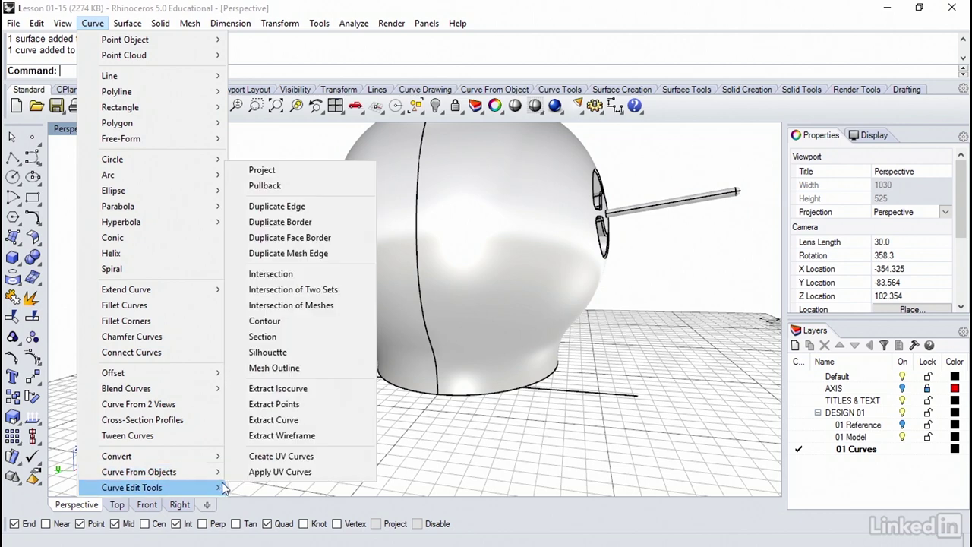
{"action": "left_click", "coordinate": [269, 389]}
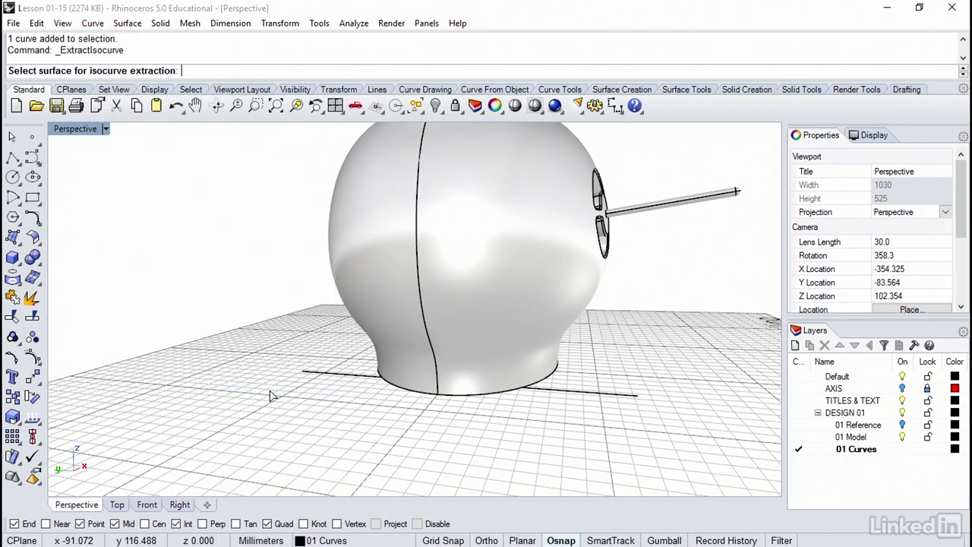
{"action": "left_click", "coordinate": [472, 303]}
{"action": "right_click_drag", "start_coordinate": [473, 295], "coordinate": [443, 350]}
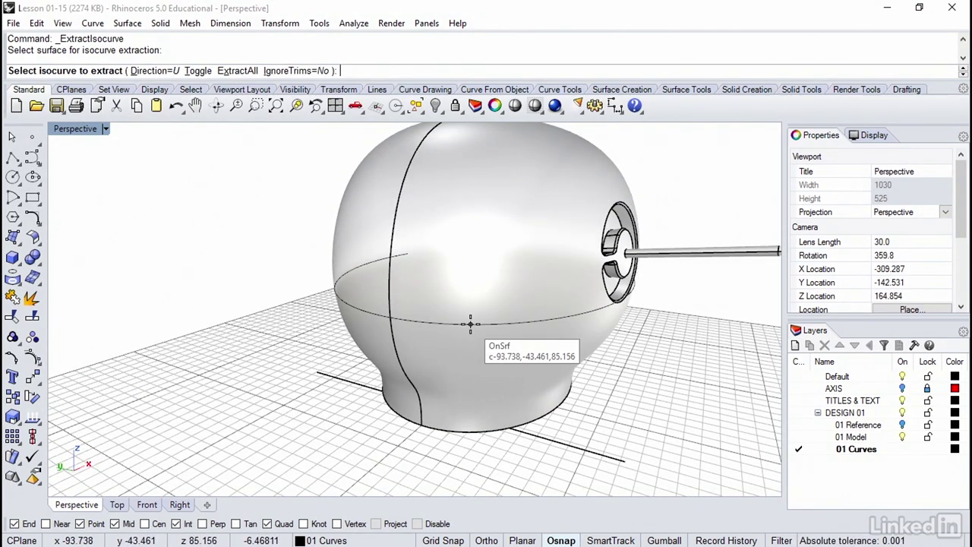
{"action": "right_click_drag", "start_coordinate": [471, 324], "coordinate": [425, 318]}
{"action": "key", "text": "Left"}
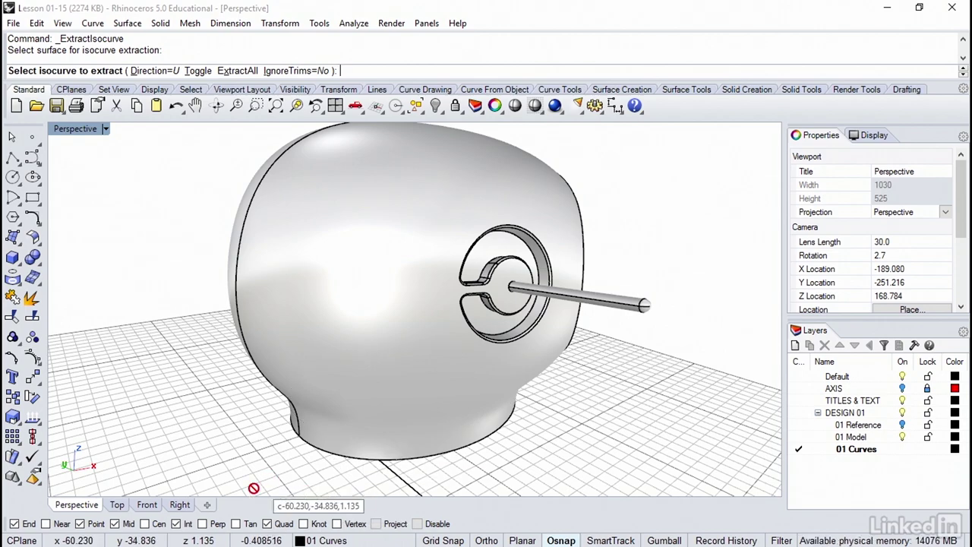
{"action": "scroll", "coordinate": [250, 255], "scroll_direction": "up", "scroll_amount": 5}
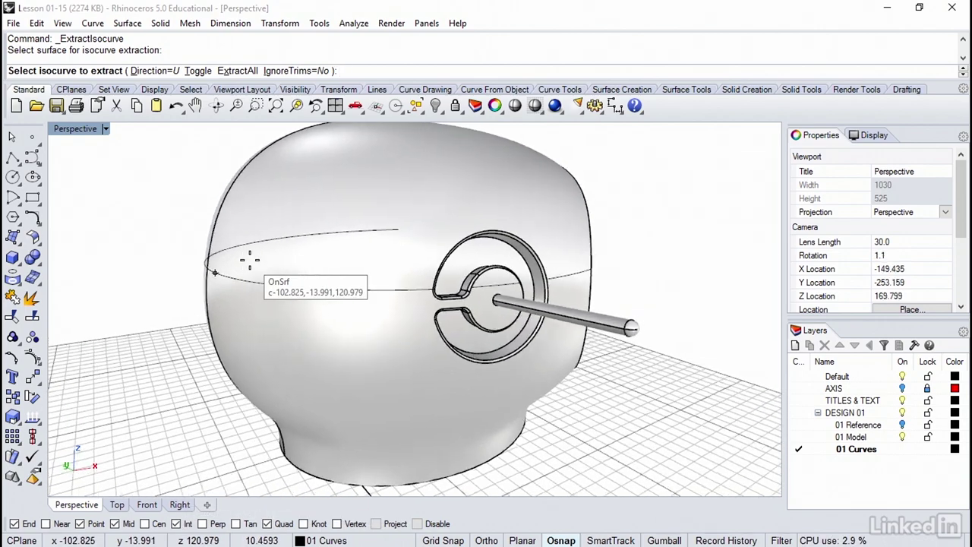
{"action": "scroll", "coordinate": [250, 261], "scroll_direction": "up", "scroll_amount": 5}
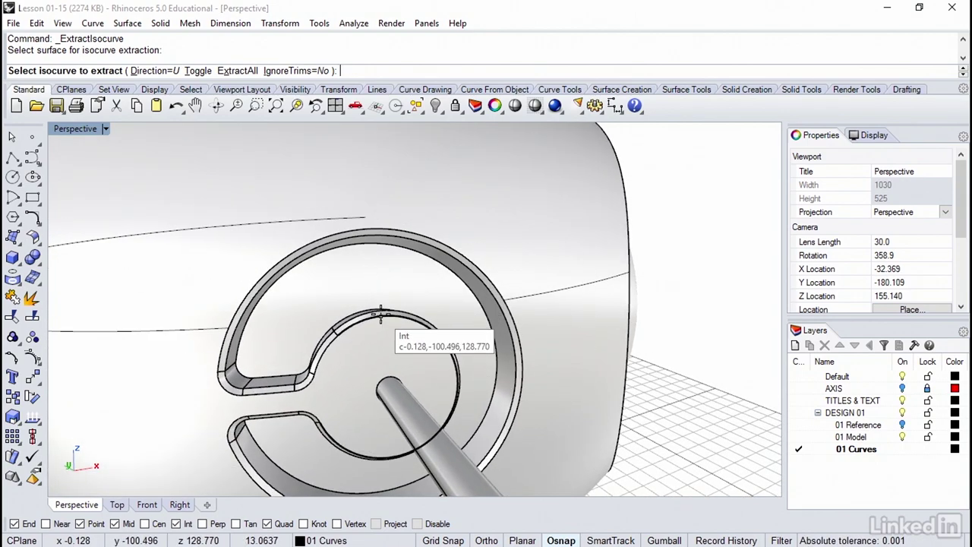
{"action": "left_click", "coordinate": [381, 317]}
Extract a second U-direction isocurve snapped to the bottom of the ear detail's inner circle, and finish the extraction.
{"action": "scroll", "coordinate": [381, 317], "scroll_direction": "down", "scroll_amount": 3}
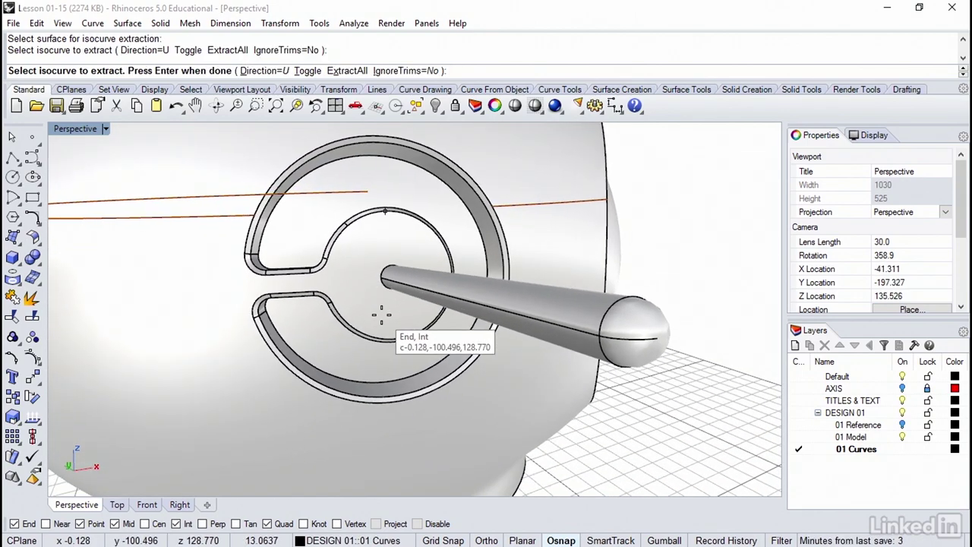
{"action": "key", "text": "Down"}
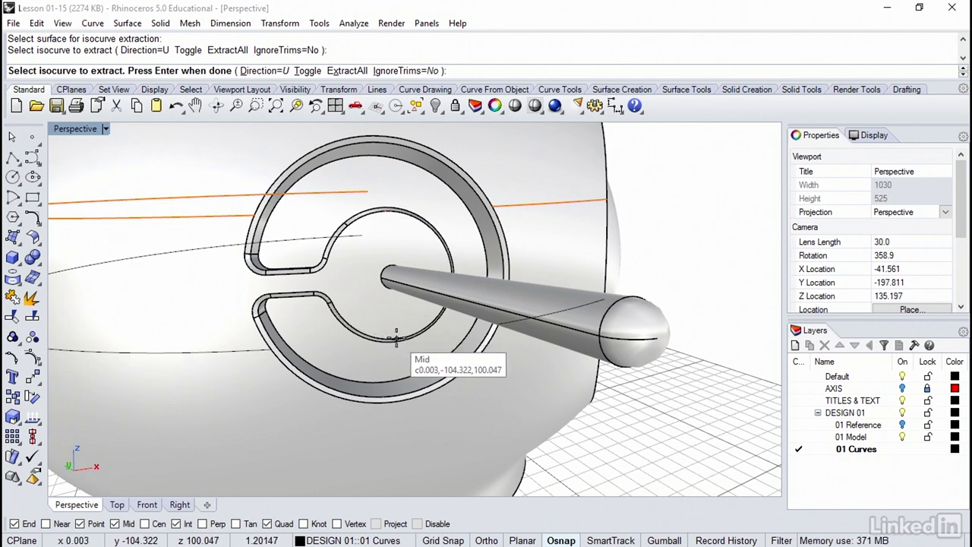
{"action": "key", "text": "Down"}
{"action": "key", "text": "Down"}
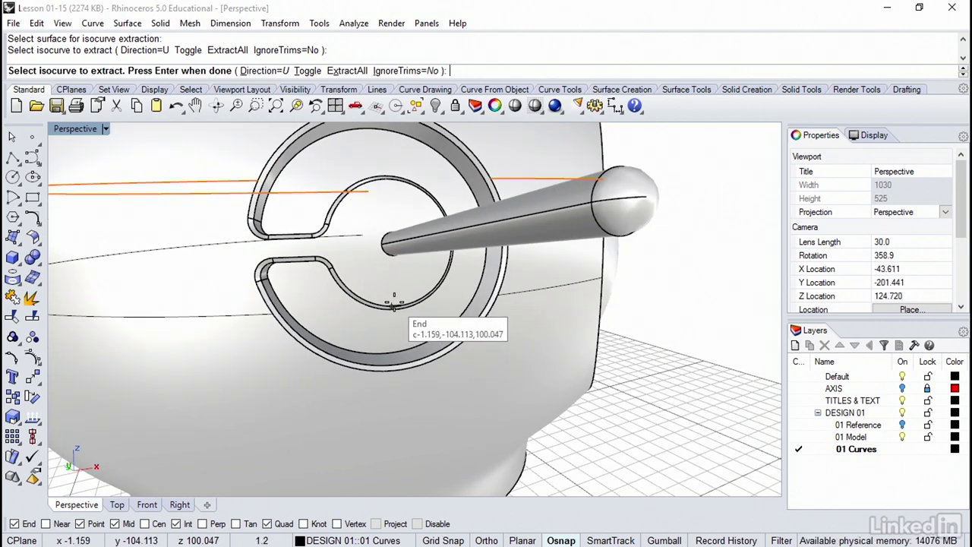
{"action": "left_click", "coordinate": [394, 304]}
{"action": "key", "text": "Return"}
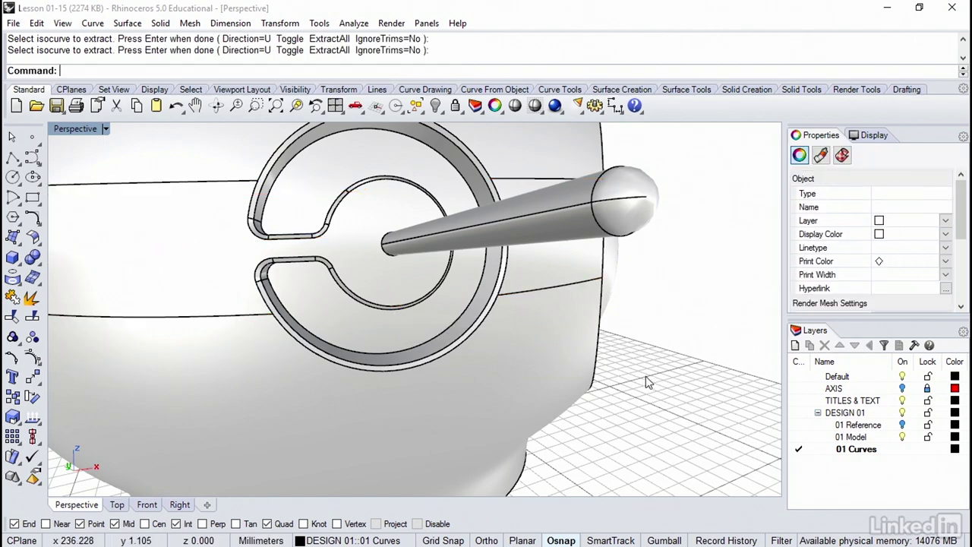
Check the upper extracted isocurve on the back of the helmet by selecting it, and deselect it.
{"action": "scroll", "coordinate": [645, 375], "scroll_direction": "down", "scroll_amount": 5}
{"action": "key", "text": "Left"}
{"action": "key", "text": "Left"}
{"action": "key", "text": "Left"}
{"action": "left_click", "coordinate": [455, 286]}
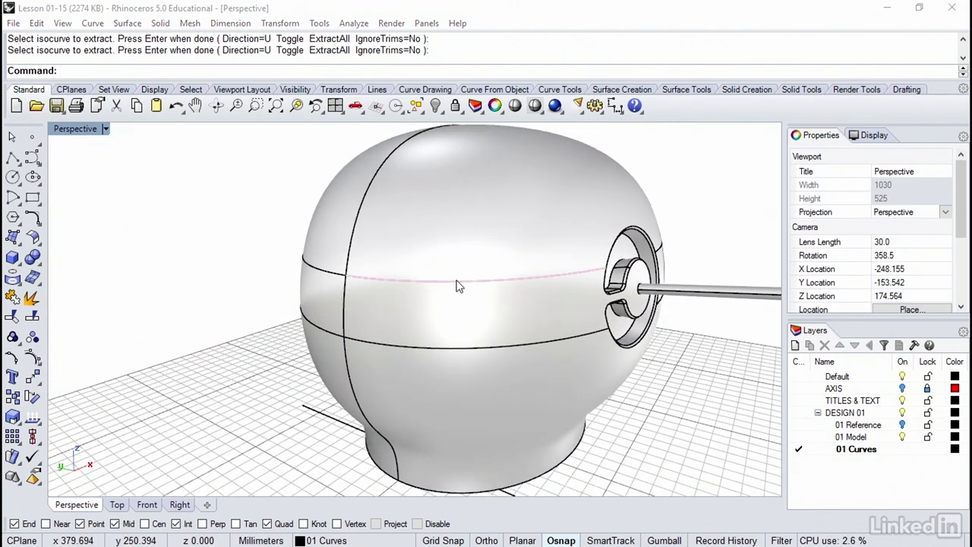
{"action": "left_click", "coordinate": [488, 317]}
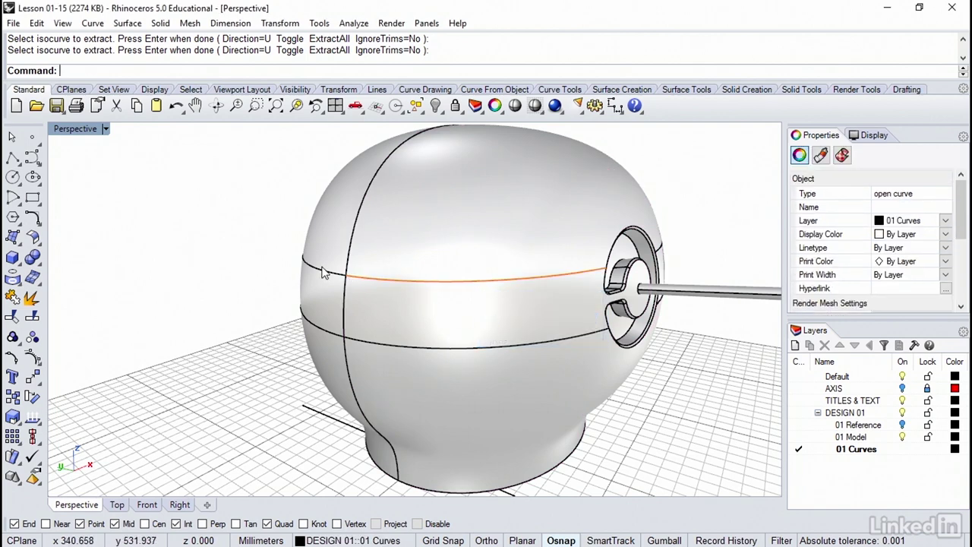
{"action": "left_click", "coordinate": [260, 299]}
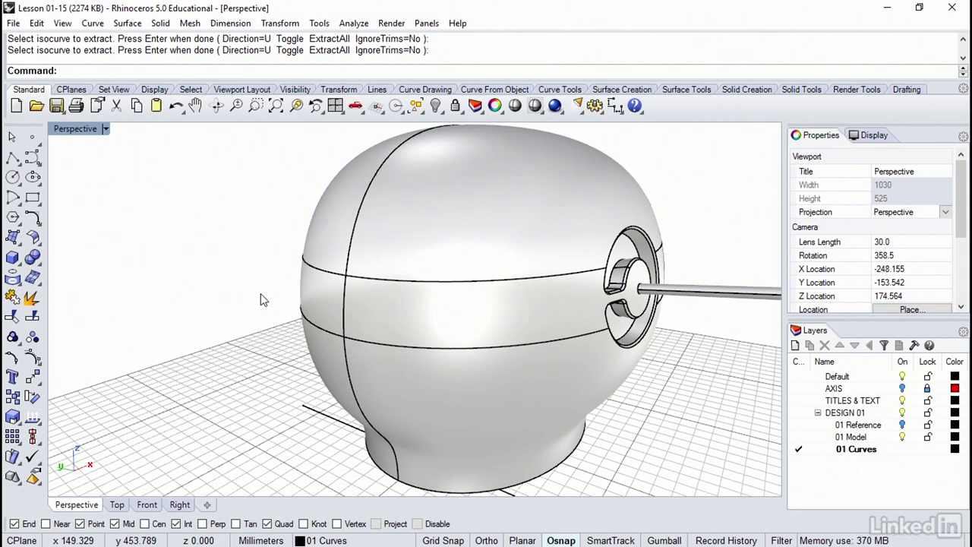
Extract a V-direction isocurve from the helmet shell, snapped to the straight curve's intersection with the base edge on the antenna side.
{"action": "right_click", "coordinate": [496, 50]}
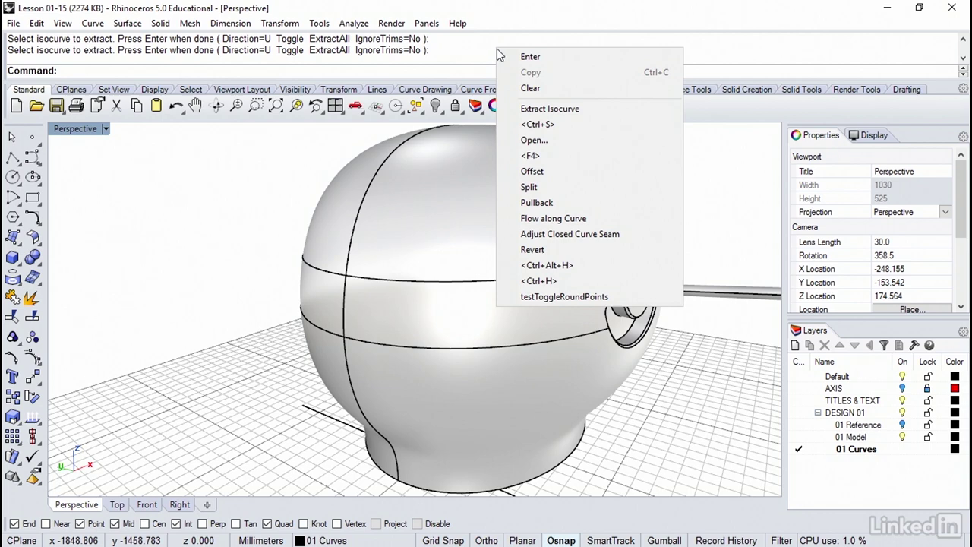
{"action": "left_click", "coordinate": [536, 111]}
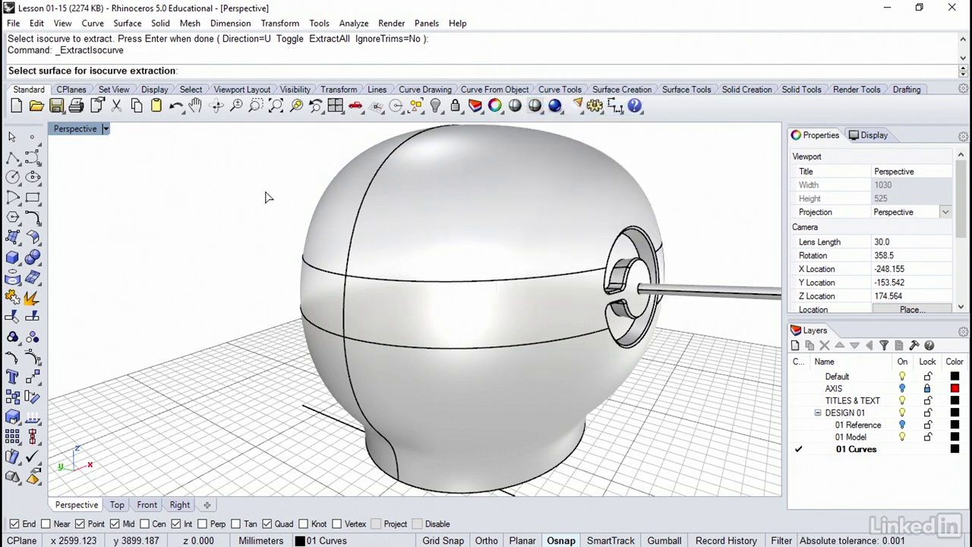
{"action": "left_click", "coordinate": [460, 249]}
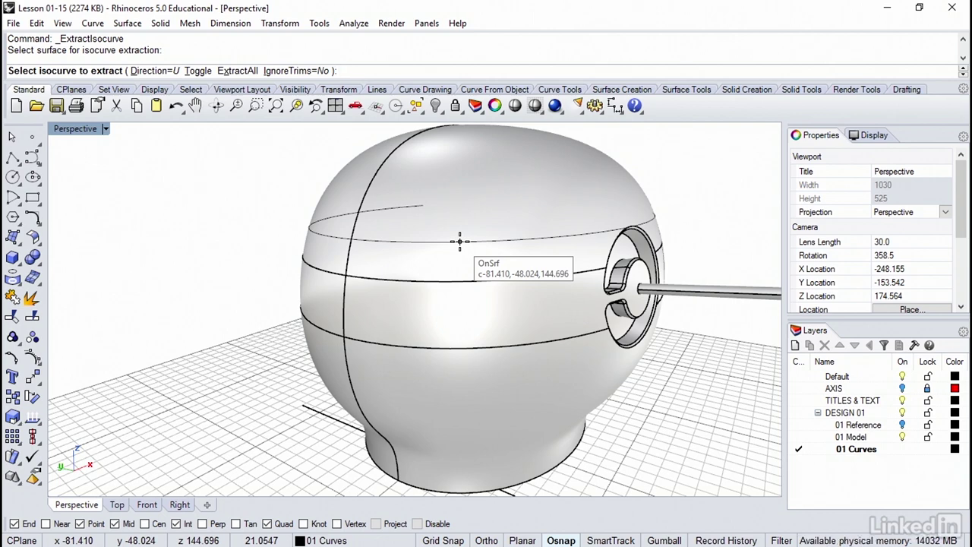
{"action": "left_click", "coordinate": [198, 71]}
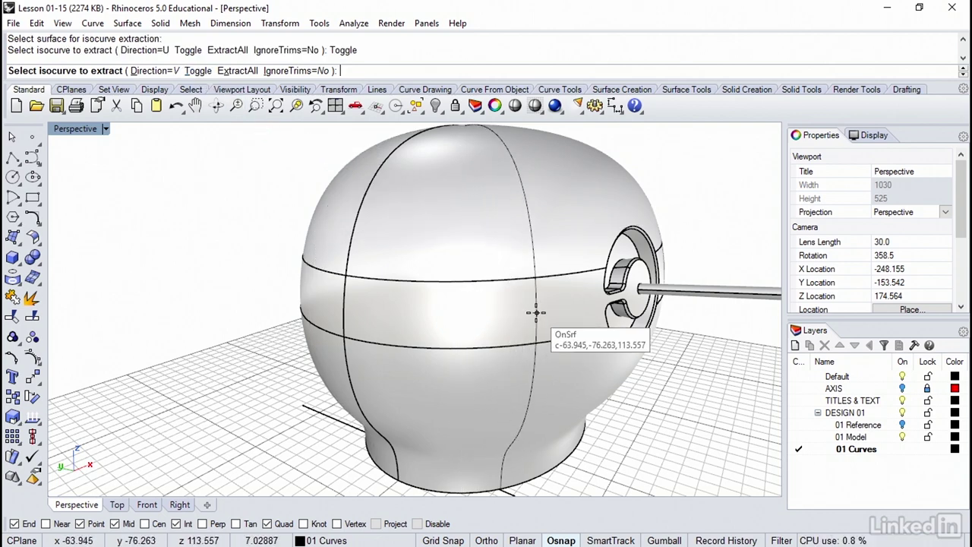
{"action": "right_click_drag", "start_coordinate": [497, 319], "coordinate": [475, 152], "text": "shift"}
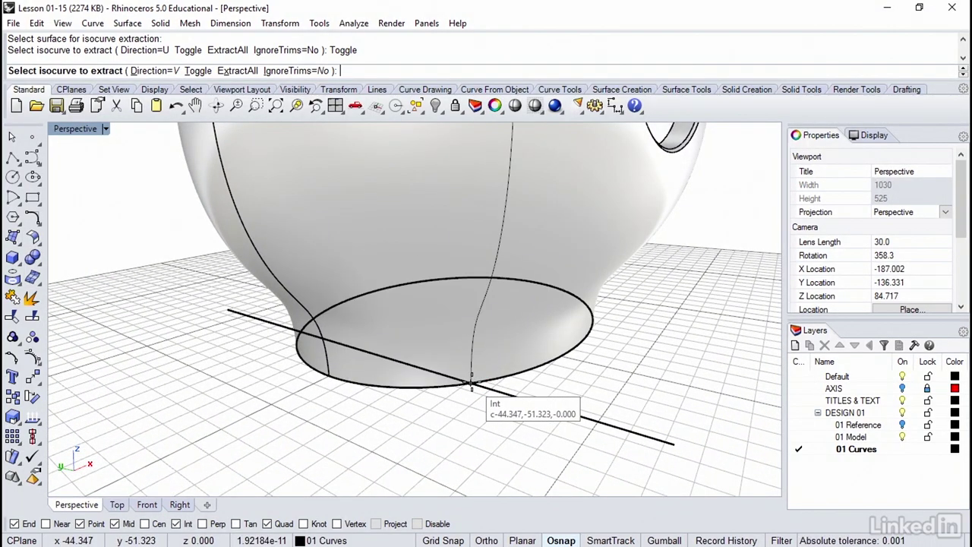
{"action": "left_click", "coordinate": [470, 382]}
Extract a second V-direction isocurve snapped to the straight curve's other intersection with the base edge, and finish the extraction.
{"action": "right_click_drag", "start_coordinate": [406, 346], "coordinate": [464, 404]}
{"action": "left_click", "coordinate": [451, 369]}
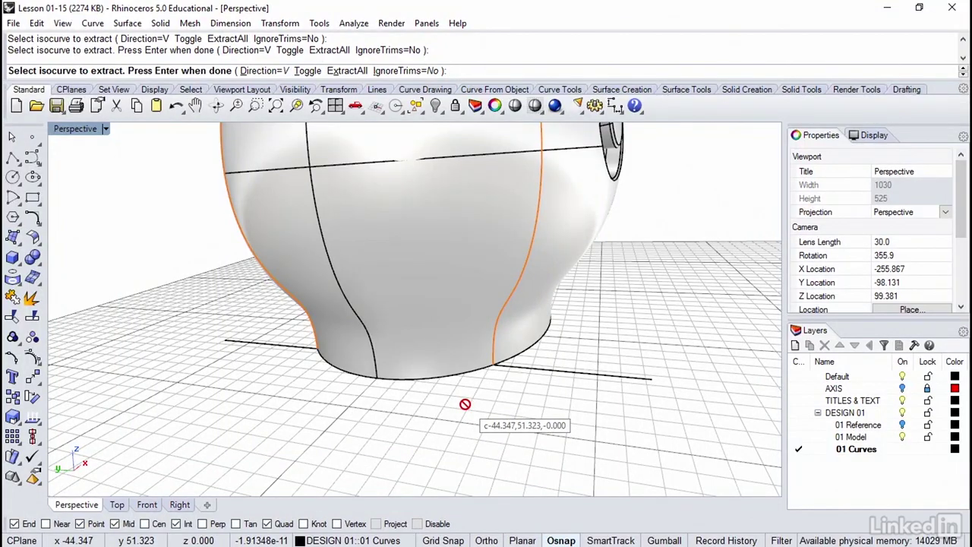
{"action": "key", "text": "Return"}
{"action": "key", "text": "Escape"}
{"action": "right_click_drag", "start_coordinate": [466, 404], "coordinate": [466, 404]}
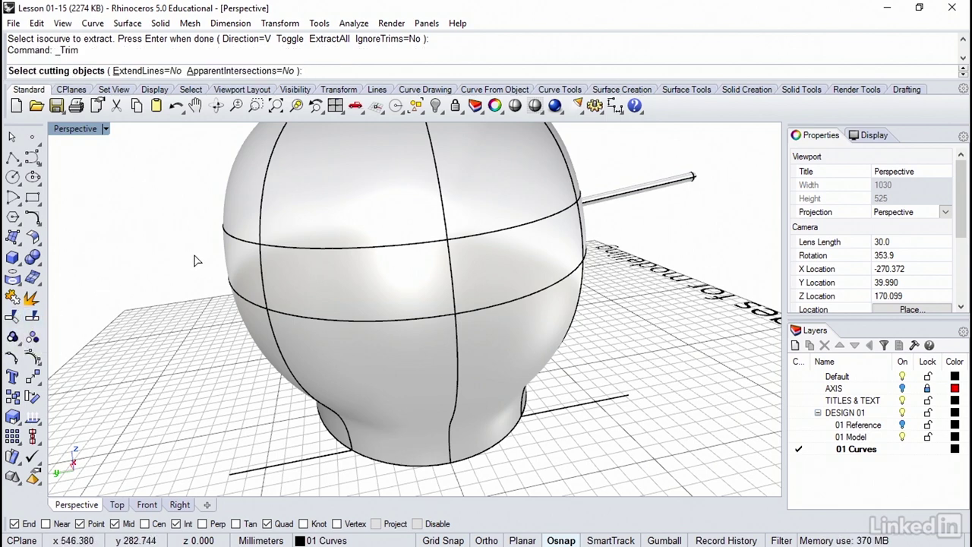
Trim both horizontal isocurves with the vertical isocurve opposite the antenna side, removing the portions outside it.
{"action": "left_click", "coordinate": [260, 215]}
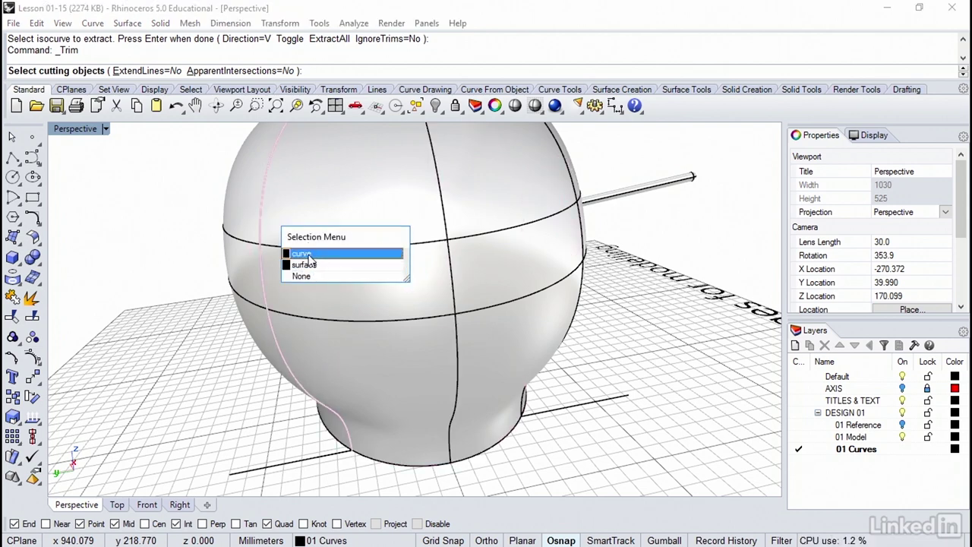
{"action": "left_click", "coordinate": [308, 255]}
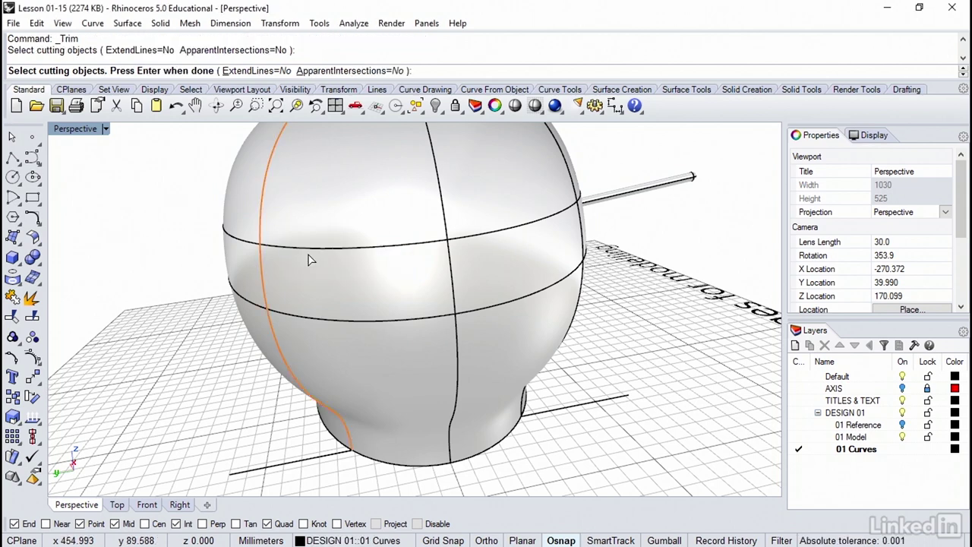
{"action": "key", "text": "Return"}
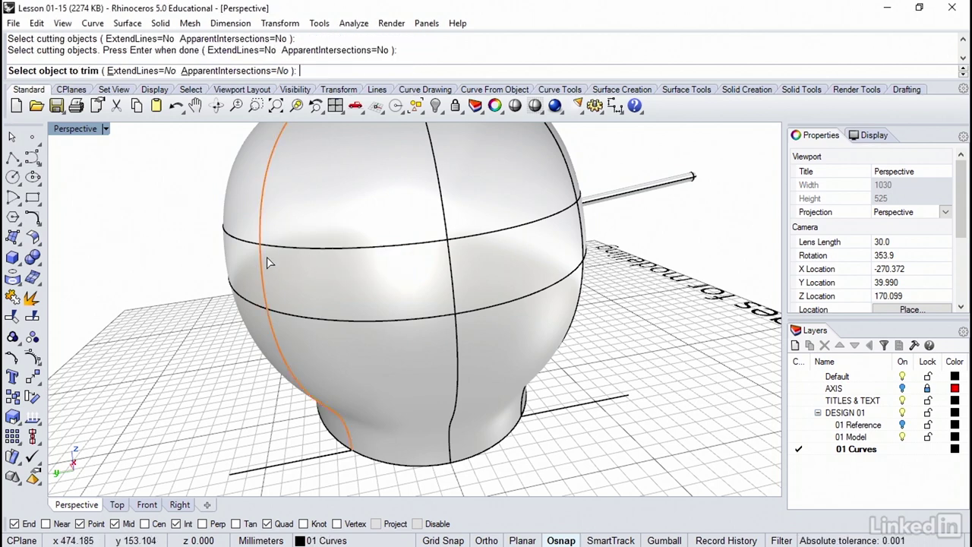
{"action": "left_click", "coordinate": [250, 240]}
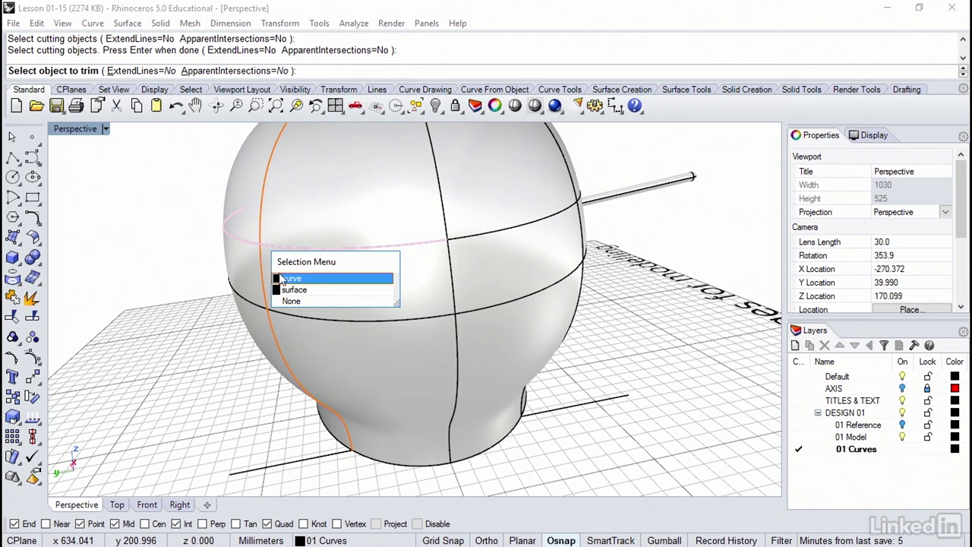
{"action": "left_click", "coordinate": [280, 275]}
{"action": "left_click", "coordinate": [256, 302]}
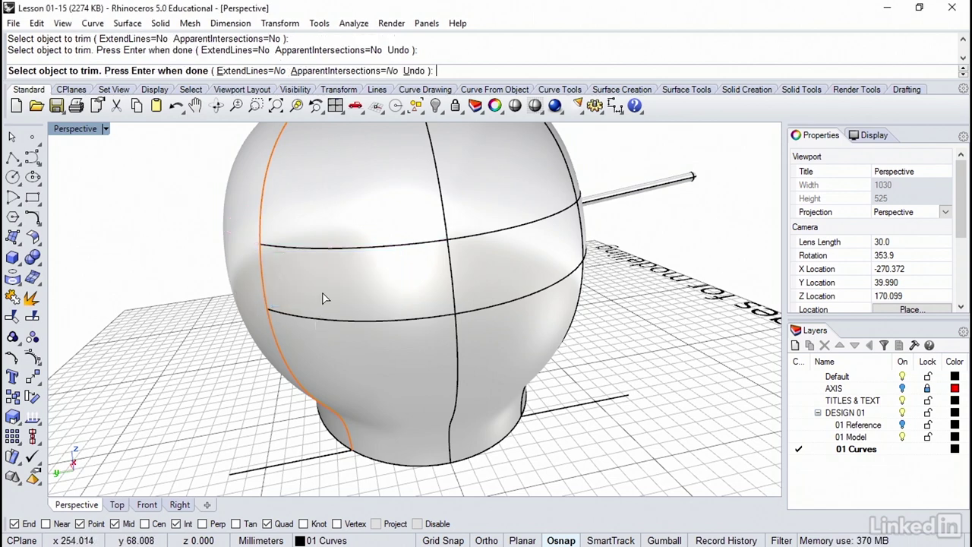
{"action": "key", "text": "Return"}
Trim both horizontal isocurves with the vertical isocurve on the antenna side, removing the portions running towards the ear detail.
{"action": "key", "text": "Left"}
{"action": "key", "text": "Left"}
{"action": "key", "text": "Left"}
{"action": "key", "text": "Left"}
{"action": "key", "text": "Left"}
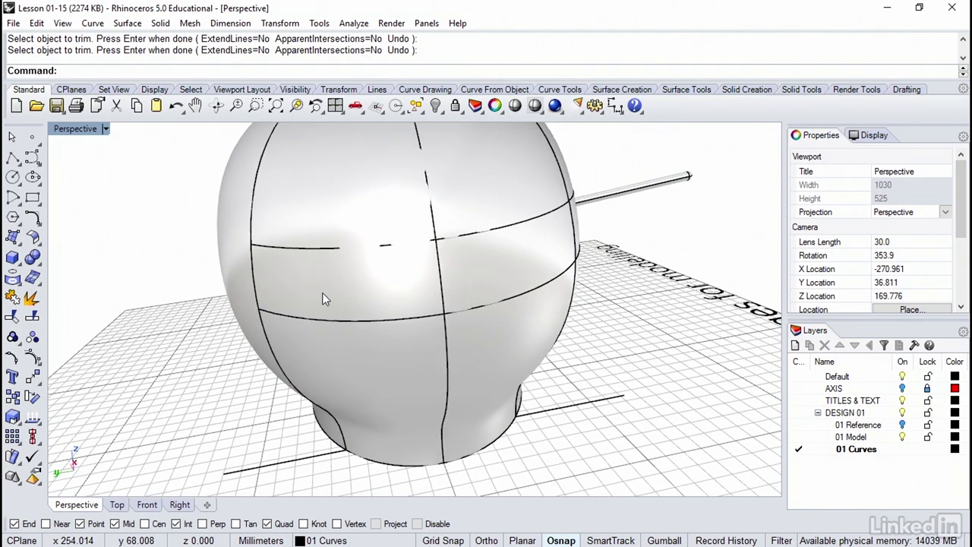
{"action": "key", "text": "Left"}
{"action": "key", "text": "Left"}
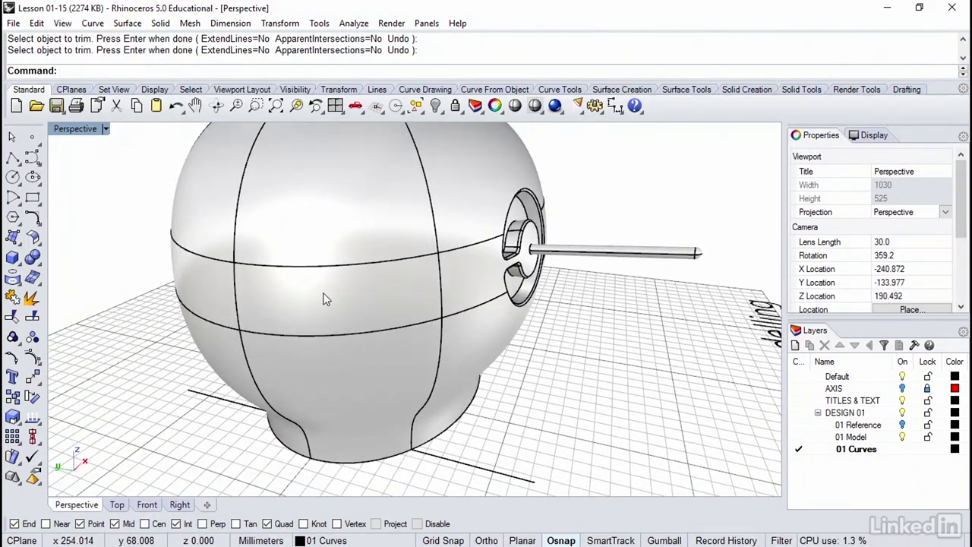
{"action": "left_click", "coordinate": [438, 236]}
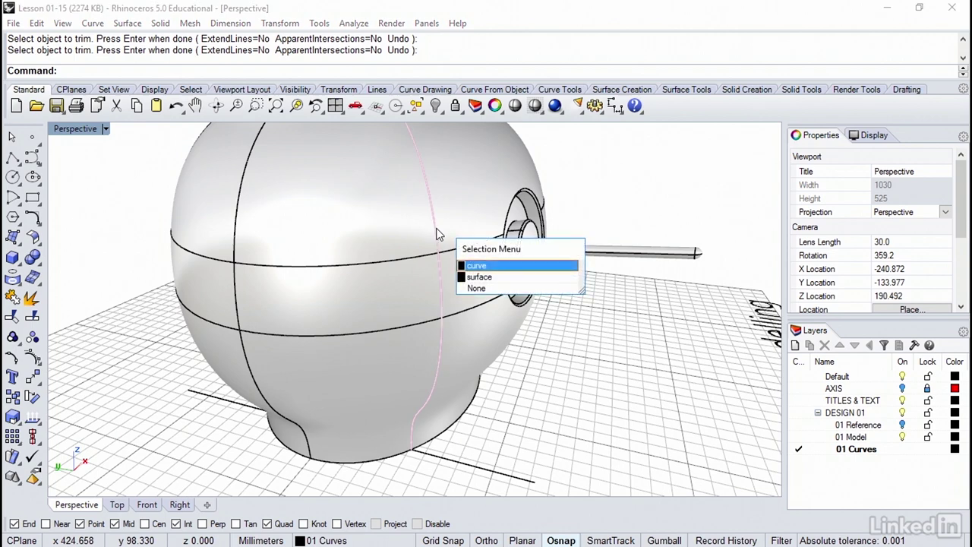
{"action": "left_click", "coordinate": [531, 267]}
{"action": "key", "text": "Return"}
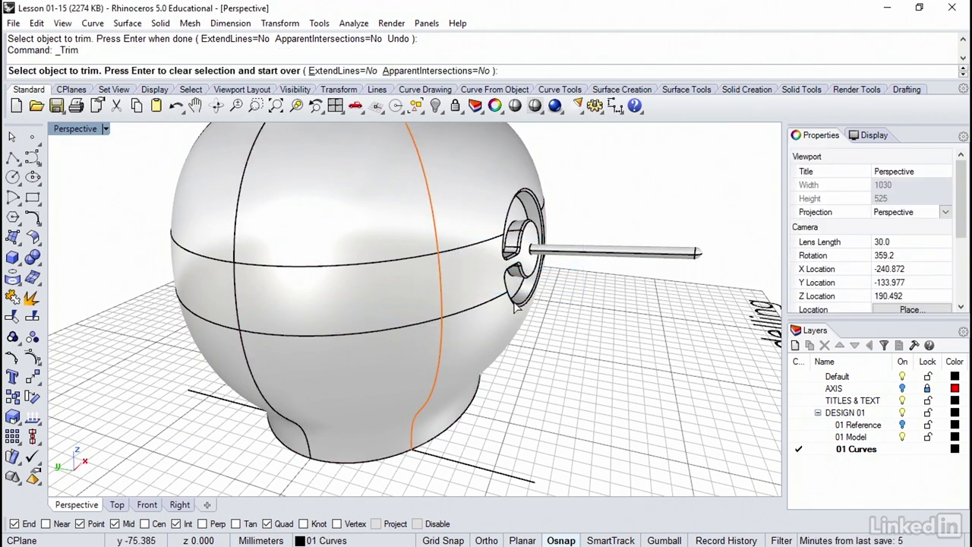
{"action": "left_click", "coordinate": [458, 253]}
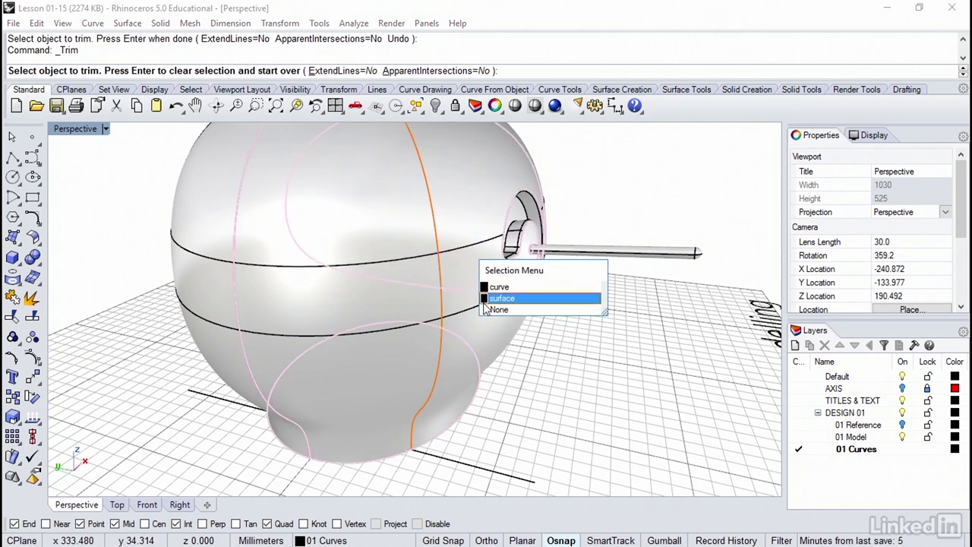
{"action": "left_click", "coordinate": [492, 284]}
{"action": "left_click", "coordinate": [473, 307]}
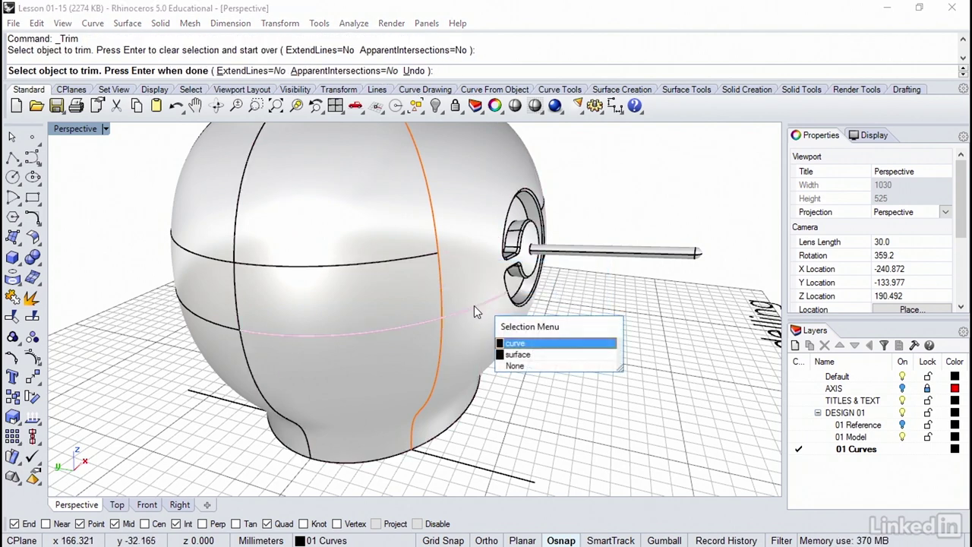
{"action": "left_click", "coordinate": [517, 341]}
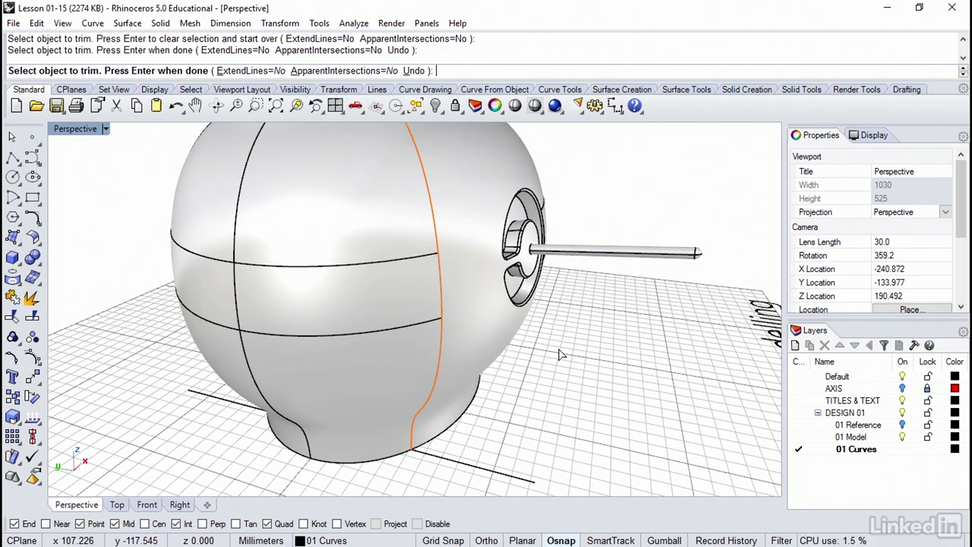
{"action": "right_click", "coordinate": [558, 356]}
Delete the two vertical isocurves used as cutting curves, keeping the center curve.
{"action": "right_click_drag", "start_coordinate": [559, 356], "coordinate": [558, 356]}
{"action": "key", "text": "Left"}
{"action": "key", "text": "Left"}
{"action": "key", "text": "Left"}
{"action": "key", "text": "Left"}
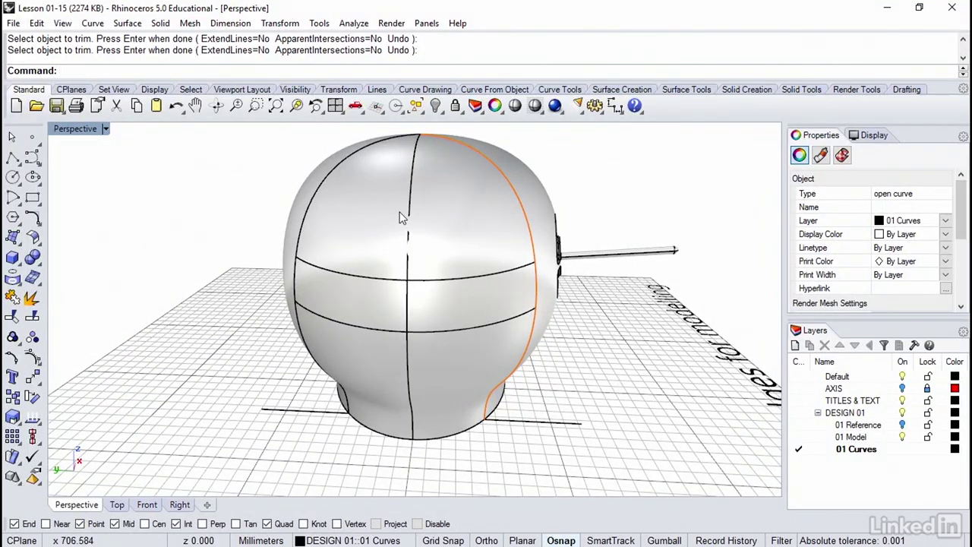
{"action": "left_click", "coordinate": [344, 166], "text": "shift"}
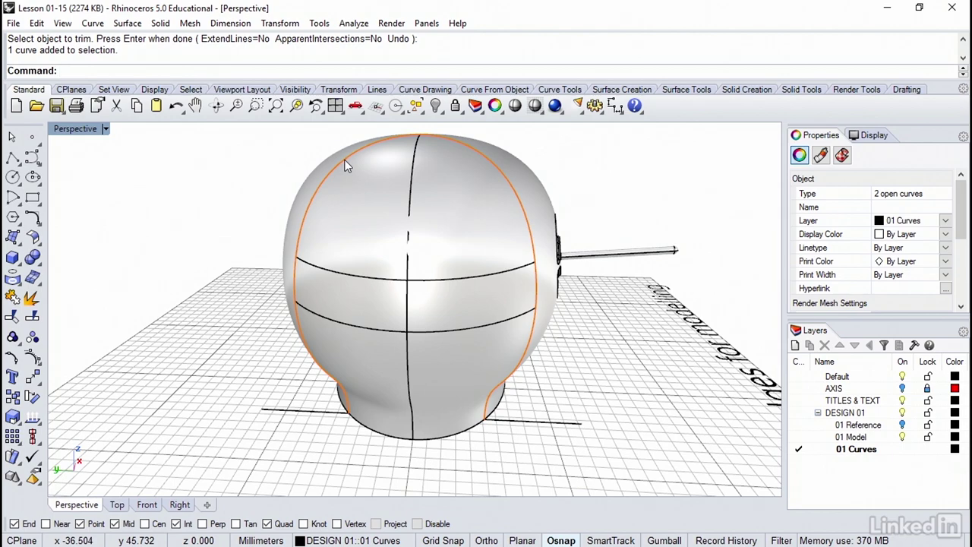
{"action": "key", "text": "Delete"}
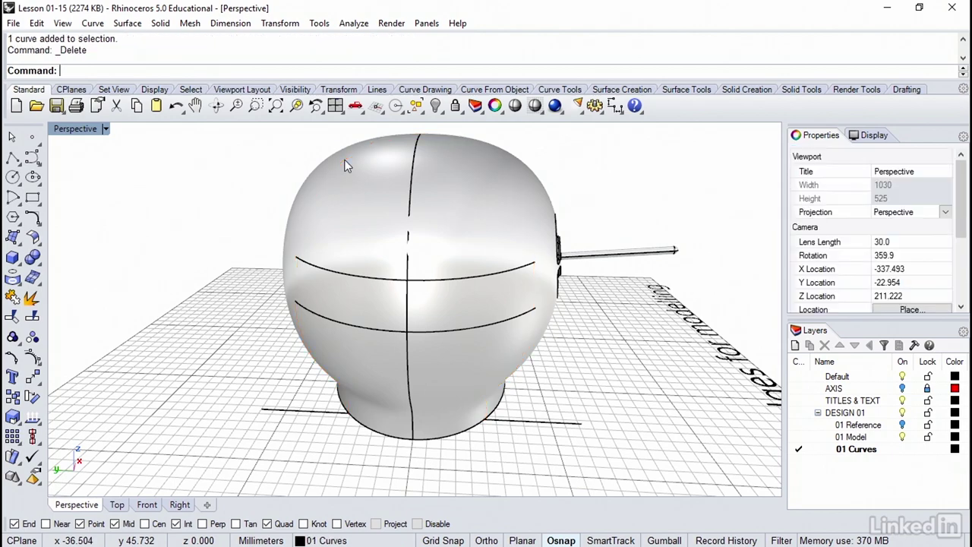
Join the two segments of the upper horizontal curve on the back of the helmet, and deselect the result.
{"action": "key", "text": "Right"}
{"action": "key", "text": "Right"}
{"action": "key", "text": "Right"}
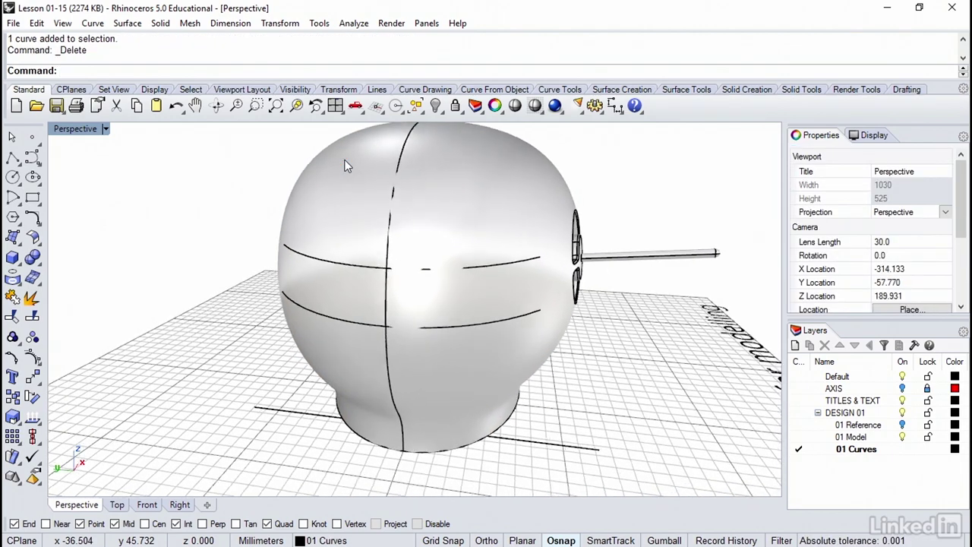
{"action": "scroll", "coordinate": [344, 165], "scroll_direction": "up", "scroll_amount": 2}
{"action": "scroll", "coordinate": [343, 165], "scroll_direction": "up", "scroll_amount": 2}
{"action": "left_click", "coordinate": [349, 256]}
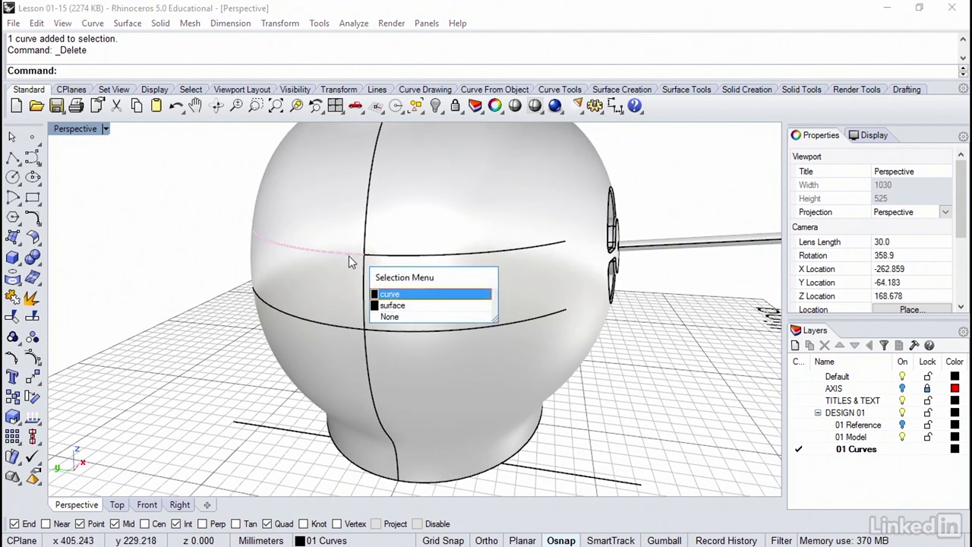
{"action": "left_click", "coordinate": [385, 256]}
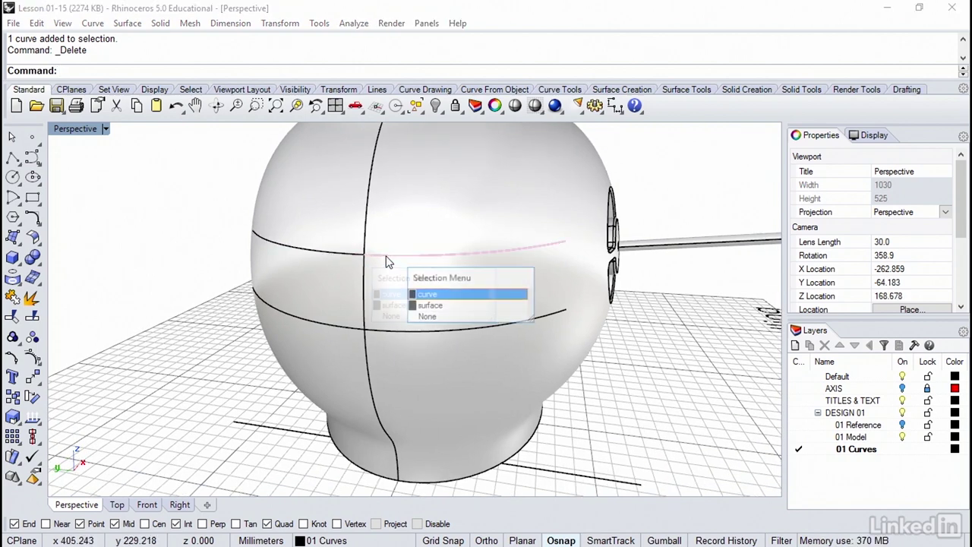
{"action": "left_click", "coordinate": [431, 297]}
{"action": "left_click", "coordinate": [351, 253]}
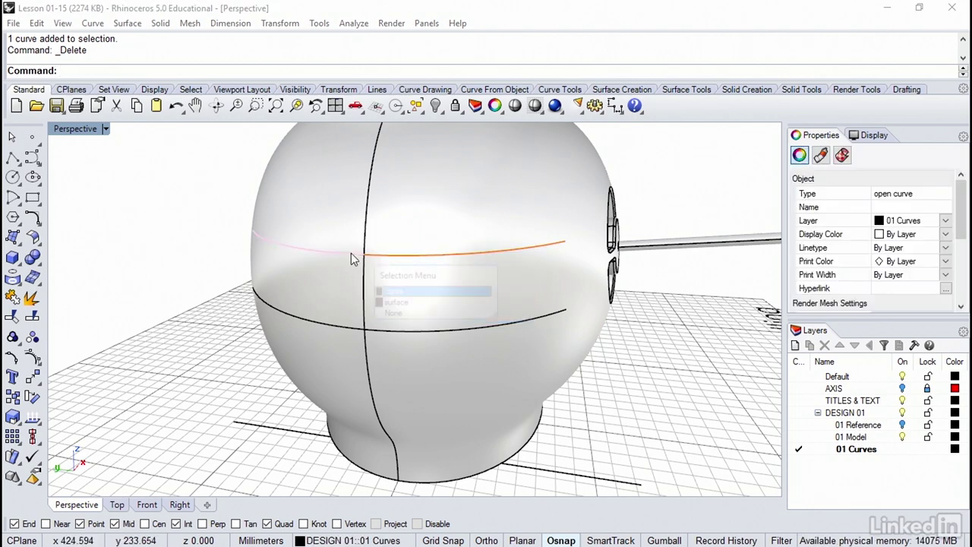
{"action": "left_click", "coordinate": [382, 292]}
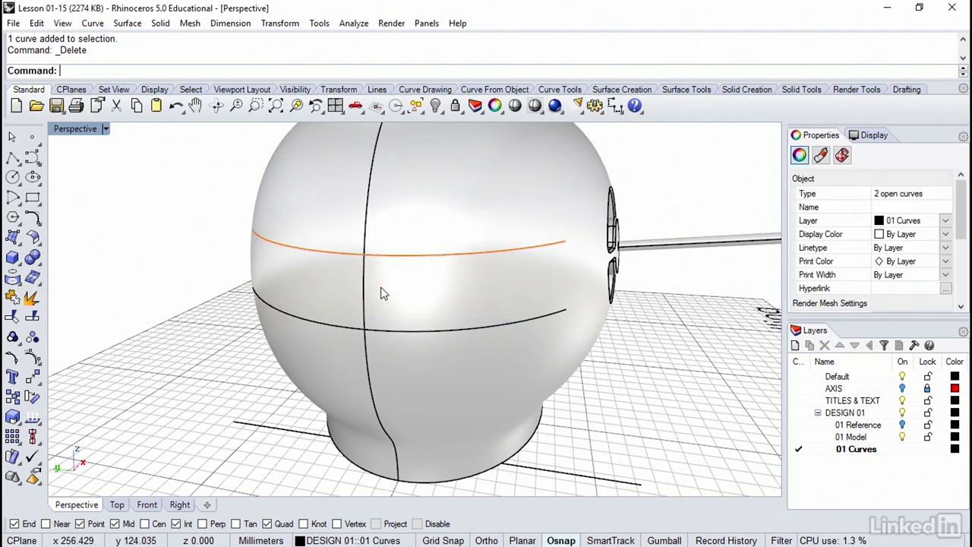
{"action": "key", "text": "ctrl+j"}
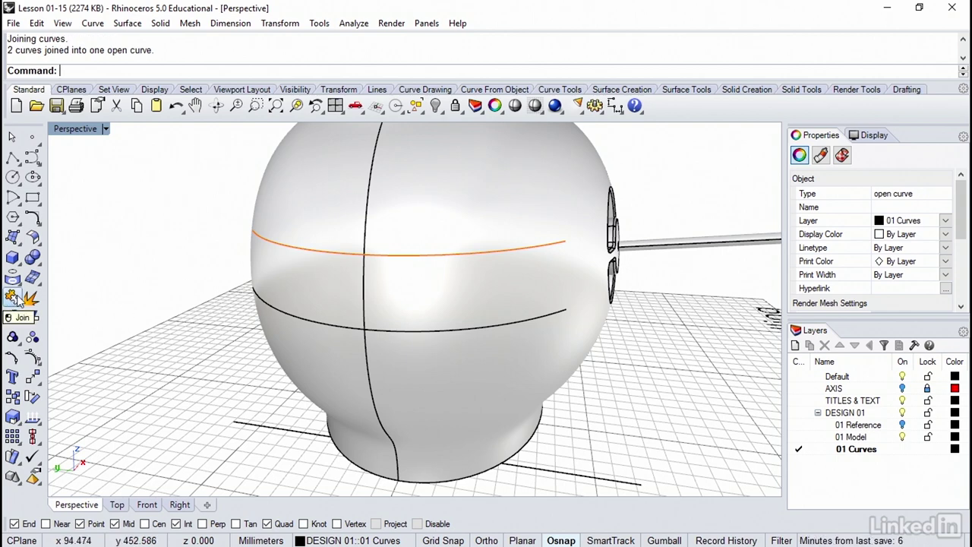
{"action": "left_click", "coordinate": [131, 281]}
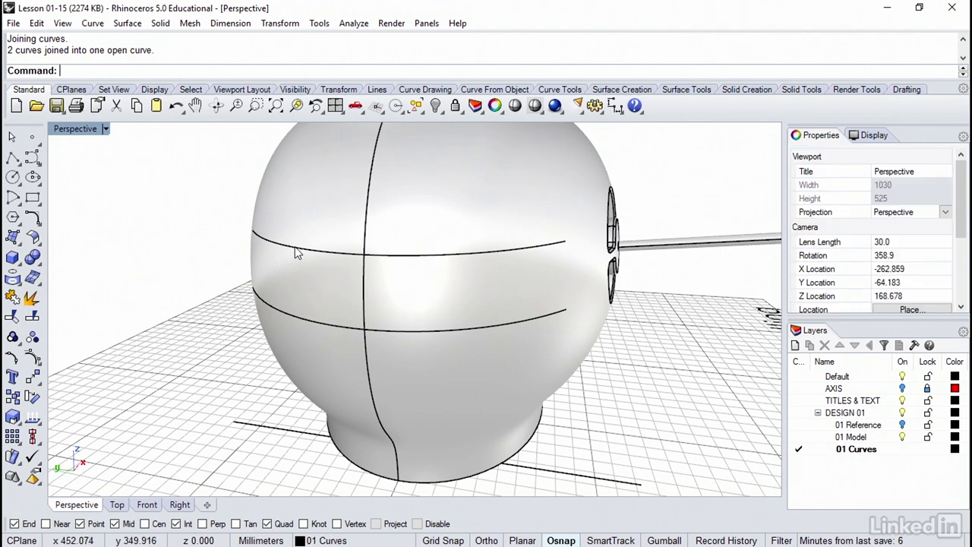
Check the joined upper horizontal curve by selecting it, and deselect it.
{"action": "left_click", "coordinate": [295, 246]}
{"action": "left_click", "coordinate": [329, 282]}
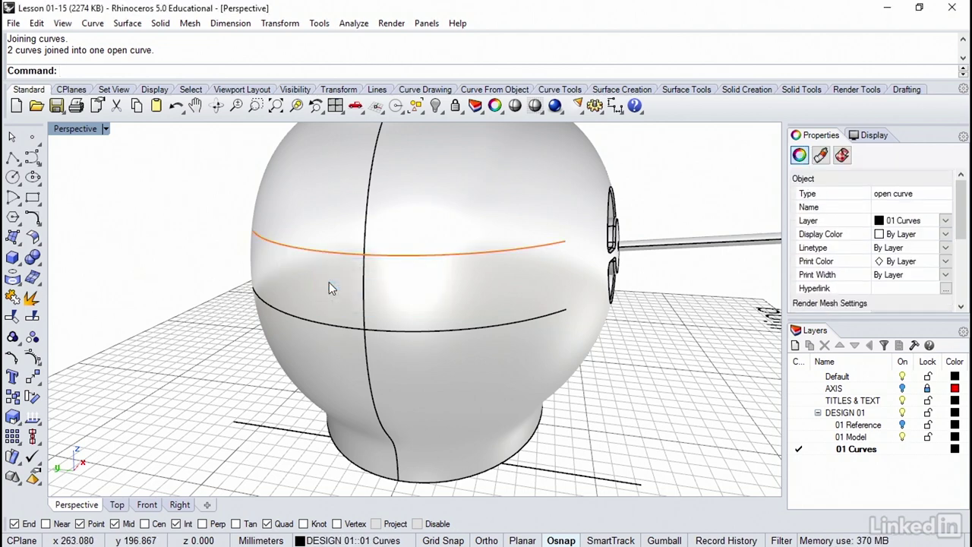
{"action": "key", "text": "Escape"}
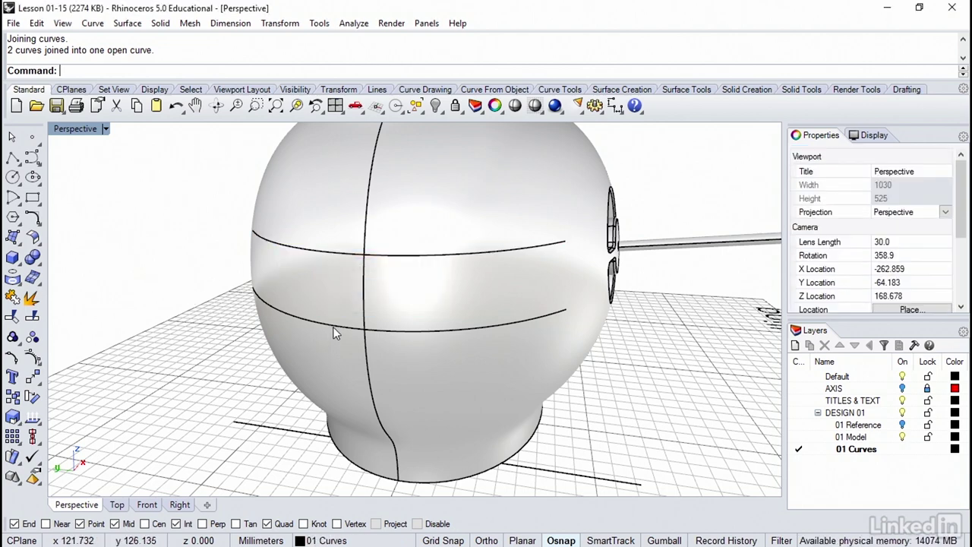
Join the two segments of the lower horizontal curve on the back of the helmet, and deselect the result.
{"action": "left_click", "coordinate": [332, 326]}
{"action": "left_click", "coordinate": [378, 334]}
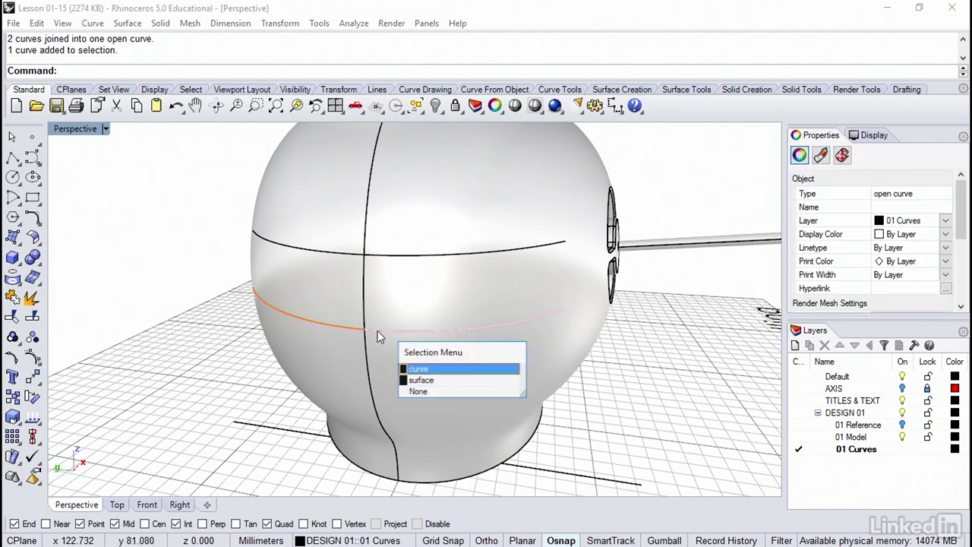
{"action": "left_click", "coordinate": [420, 370]}
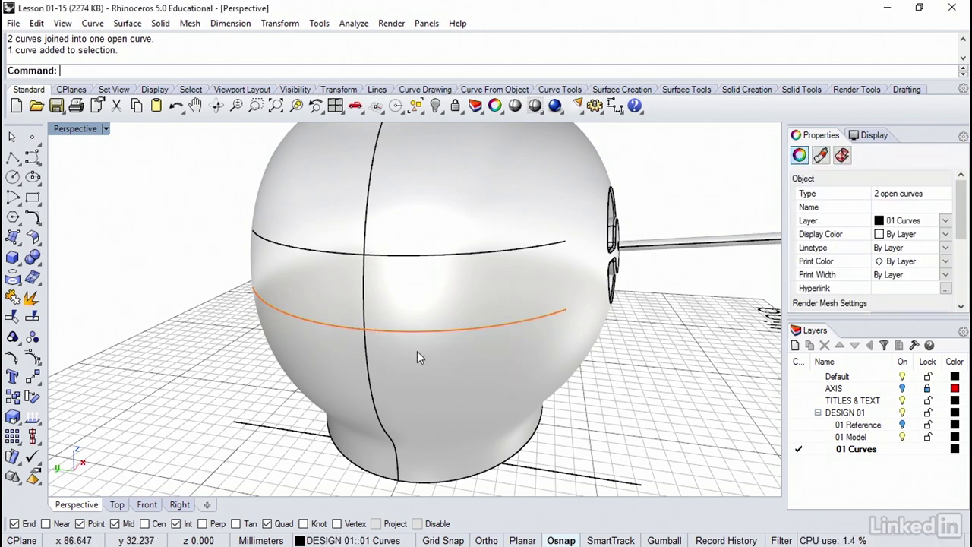
{"action": "key", "text": "Return"}
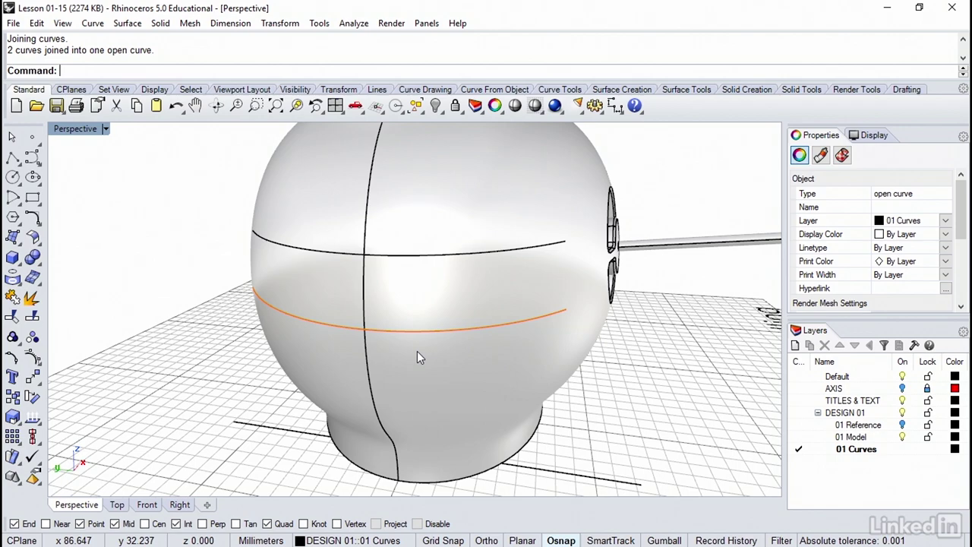
{"action": "left_click", "coordinate": [641, 378]}
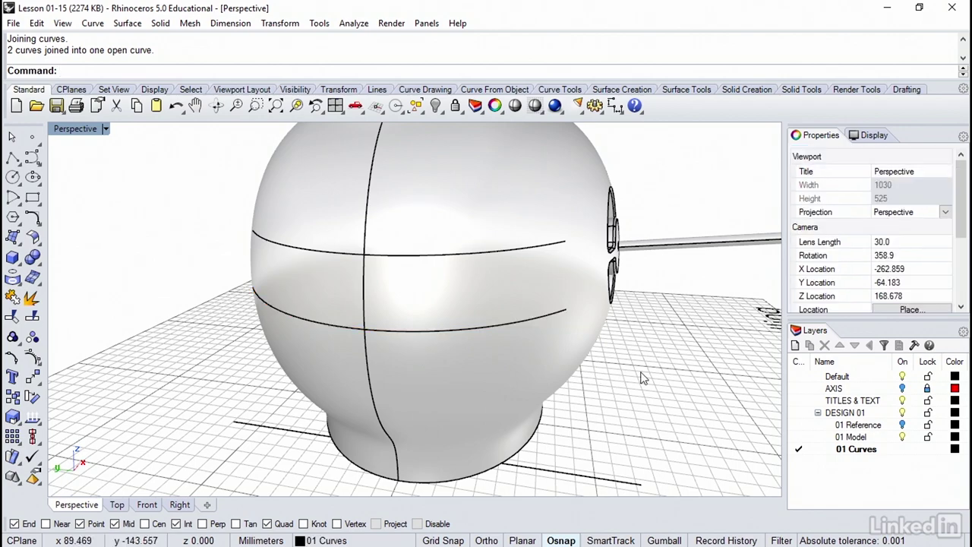
Bridge the near-side ends of the upper and lower horizontal curves with a Quick Curve Blend using Curvature continuity.
{"action": "right_click_drag", "start_coordinate": [641, 377], "coordinate": [642, 378]}
{"action": "scroll", "coordinate": [642, 377], "scroll_direction": "up", "scroll_amount": 2}
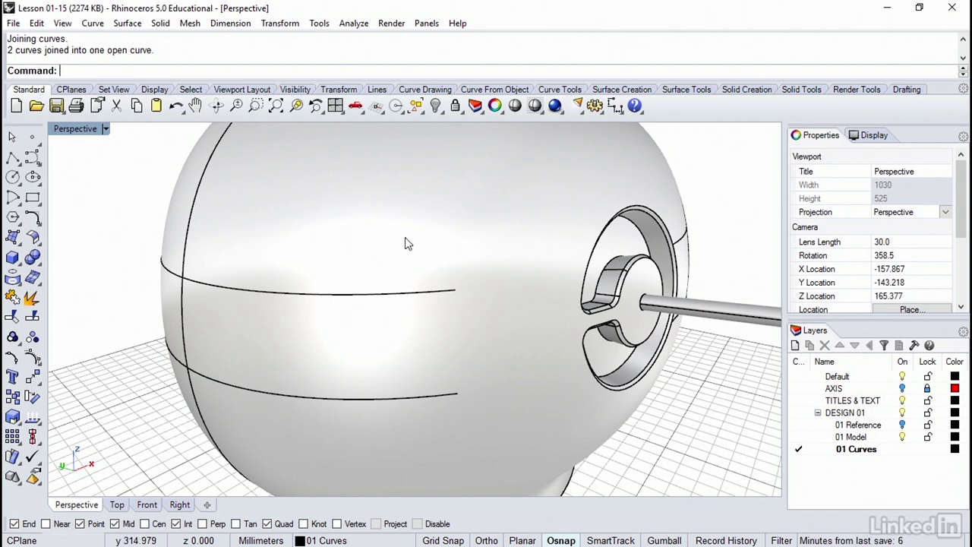
{"action": "left_click", "coordinate": [96, 25]}
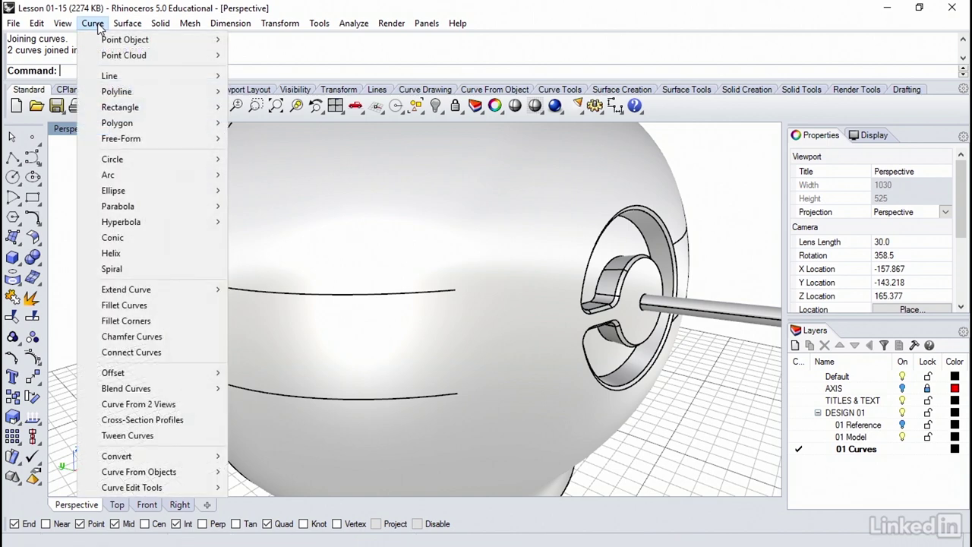
{"action": "mouse_move", "coordinate": [131, 384]}
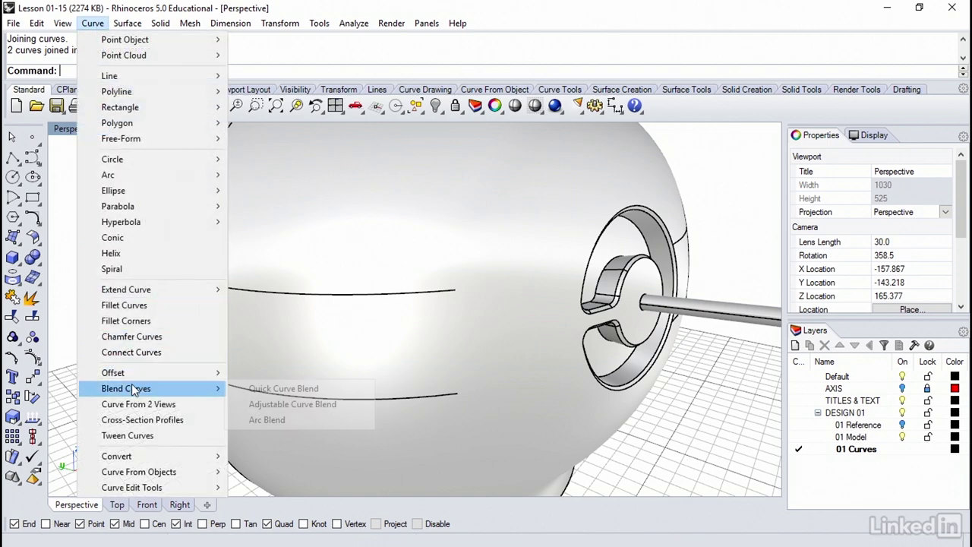
{"action": "left_click", "coordinate": [255, 390]}
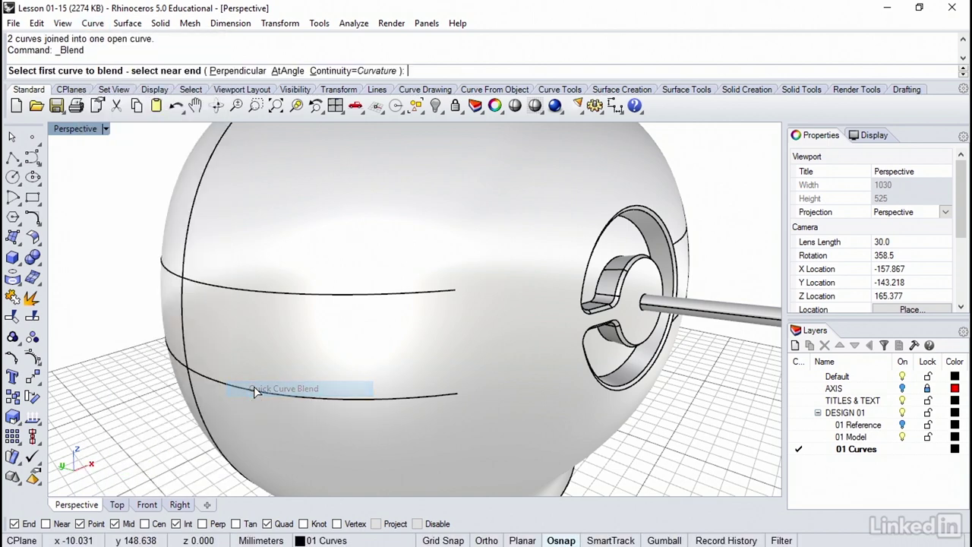
{"action": "left_click", "coordinate": [449, 295]}
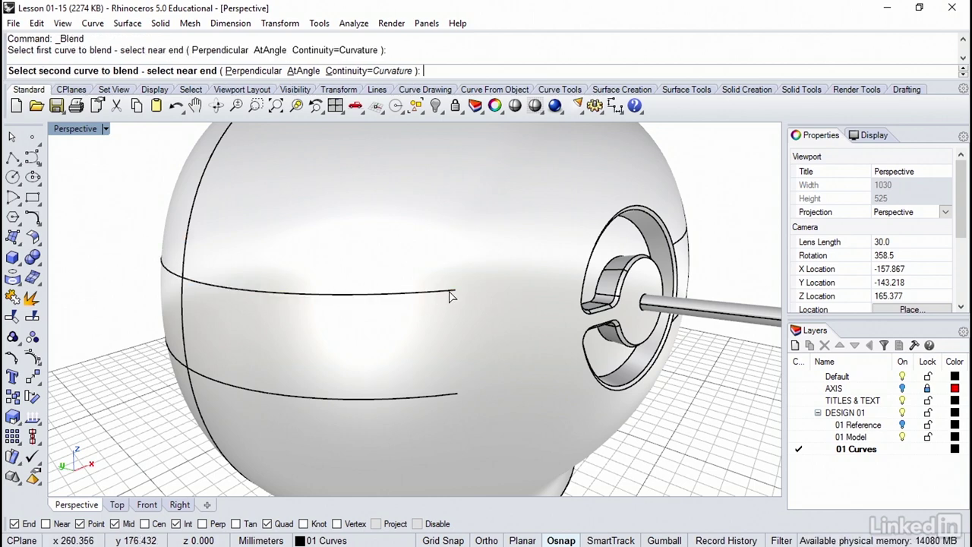
{"action": "left_click", "coordinate": [452, 396]}
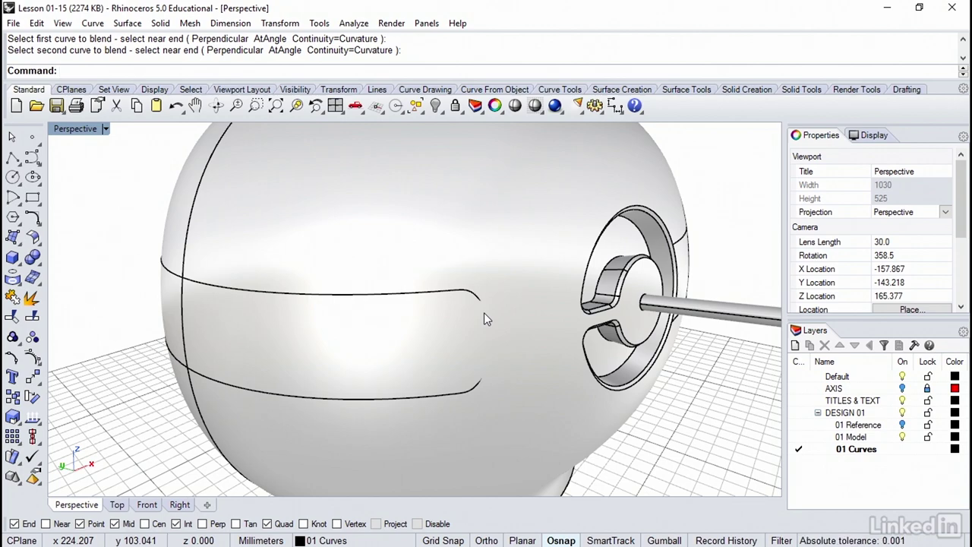
Blend the opposite ends of the two horizontal curves on the other side of the helmet, again with Curvature continuity.
{"action": "right_click_drag", "start_coordinate": [483, 312], "coordinate": [483, 312]}
{"action": "key", "text": "Right"}
{"action": "key", "text": "Right"}
{"action": "key", "text": "Right"}
{"action": "key", "text": "Right"}
{"action": "key", "text": "Right"}
{"action": "key", "text": "Right"}
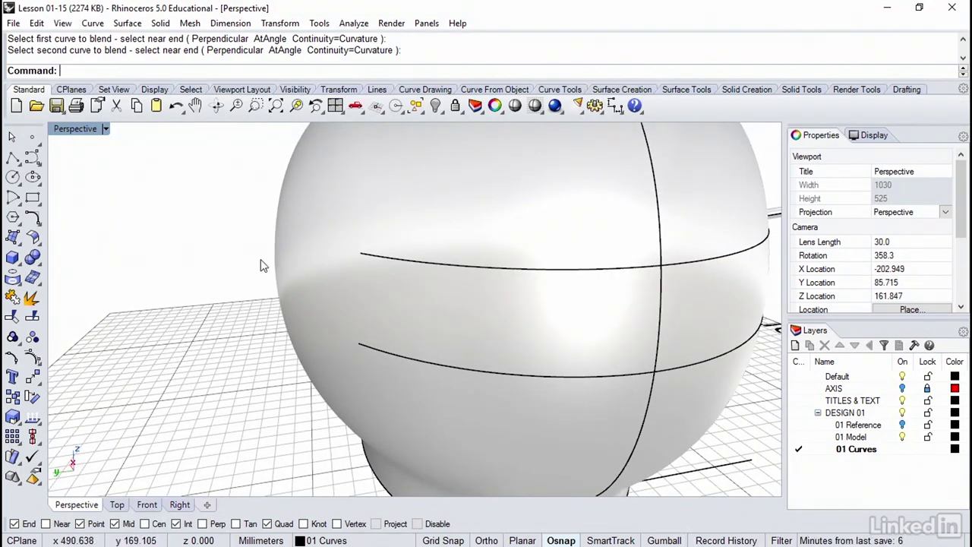
{"action": "key", "text": "Return"}
{"action": "left_click", "coordinate": [365, 258]}
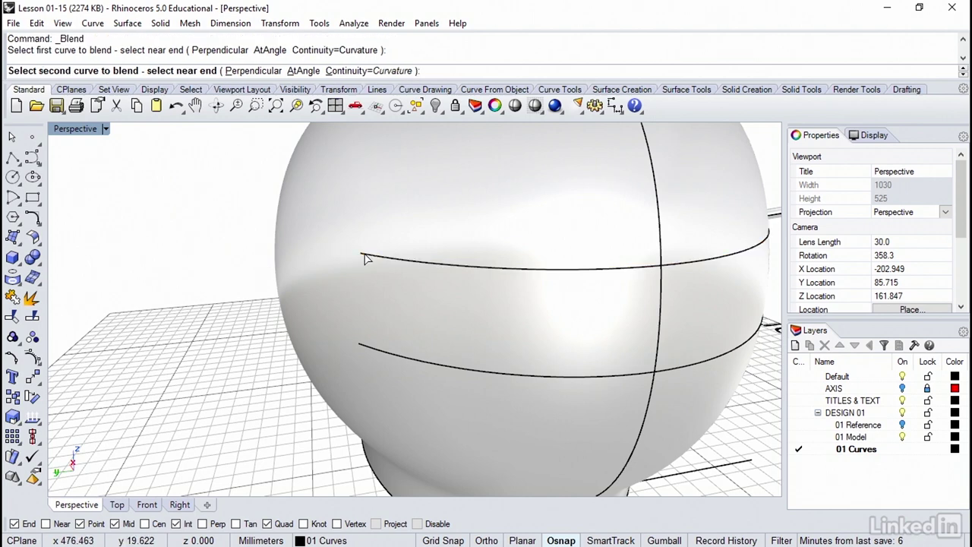
{"action": "left_click", "coordinate": [367, 346]}
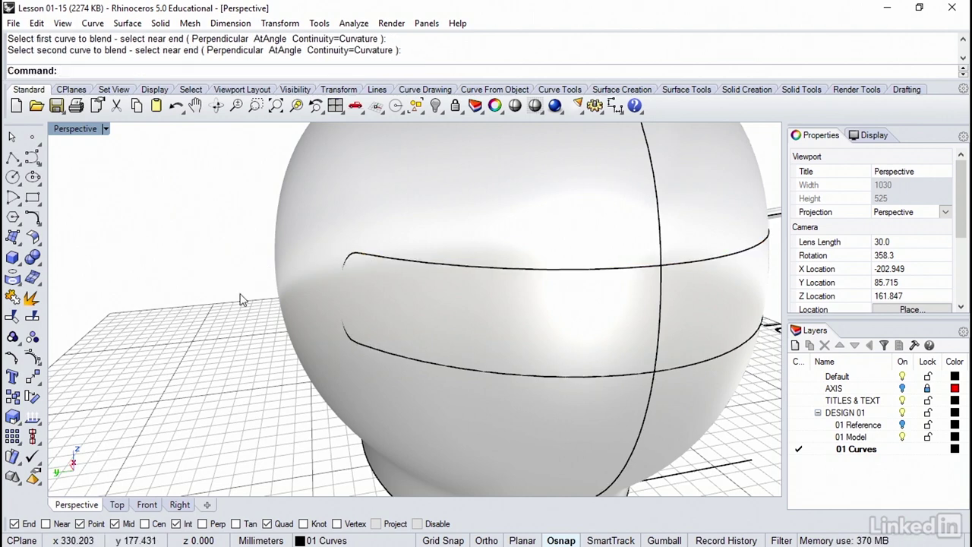
Join the two horizontal curves and both end blends into one closed curve, and deselect the result.
{"action": "right_click_drag", "start_coordinate": [241, 294], "coordinate": [241, 293]}
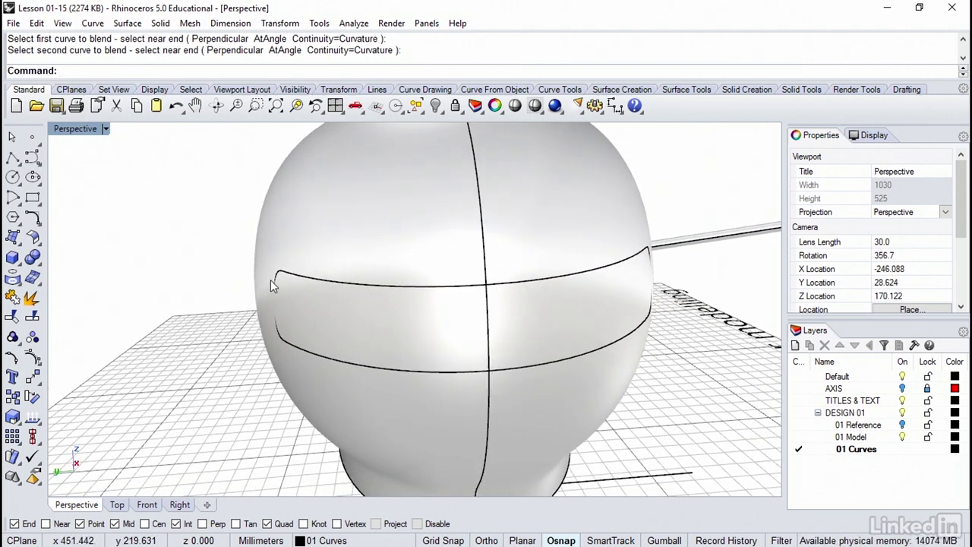
{"action": "left_click", "coordinate": [277, 284]}
{"action": "left_click", "coordinate": [324, 316]}
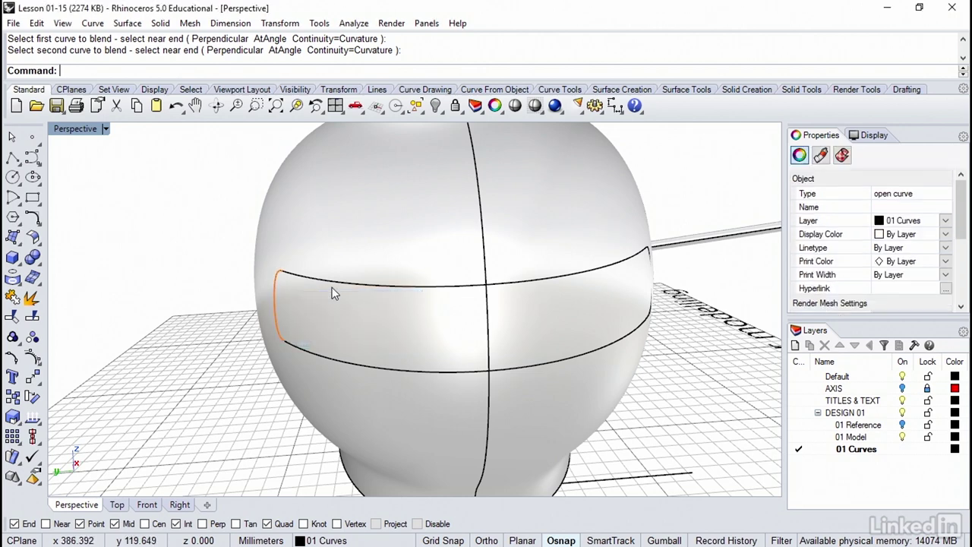
{"action": "left_click", "coordinate": [334, 287]}
{"action": "left_click", "coordinate": [372, 319]}
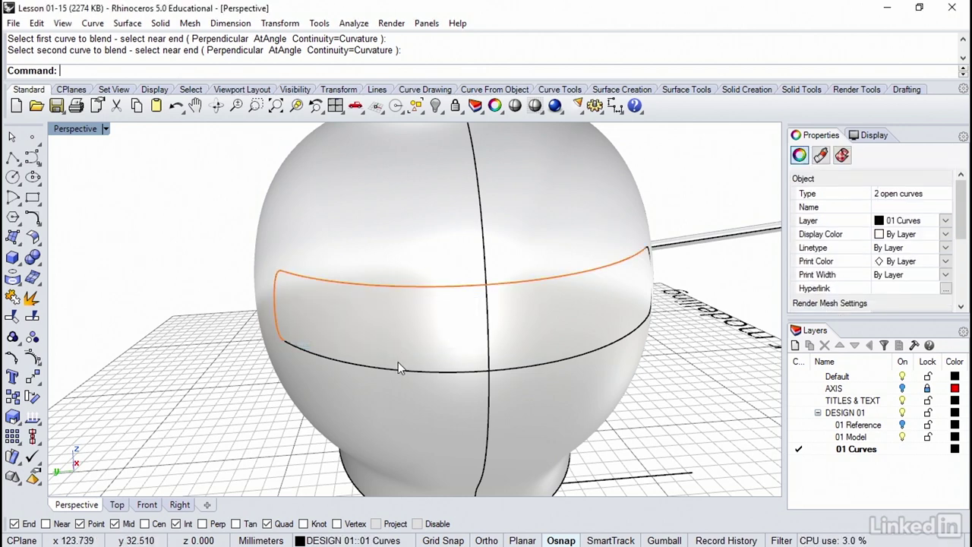
{"action": "left_click", "coordinate": [398, 372]}
{"action": "left_click", "coordinate": [443, 394]}
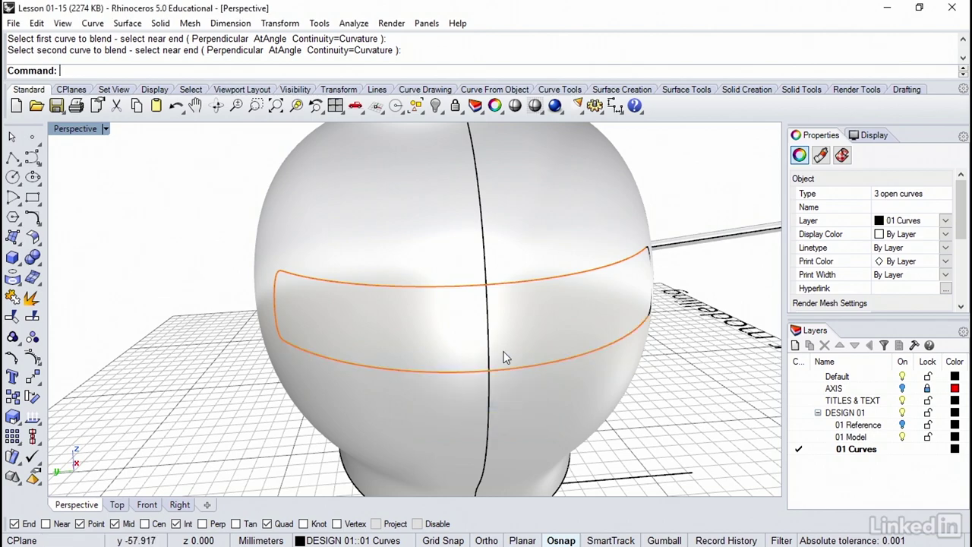
{"action": "mouse_move", "coordinate": [505, 349]}
{"action": "right_mouse_down"}
{"action": "mouse_move", "coordinate": [485, 340]}
{"action": "mouse_move", "coordinate": [497, 332]}
{"action": "right_mouse_up"}
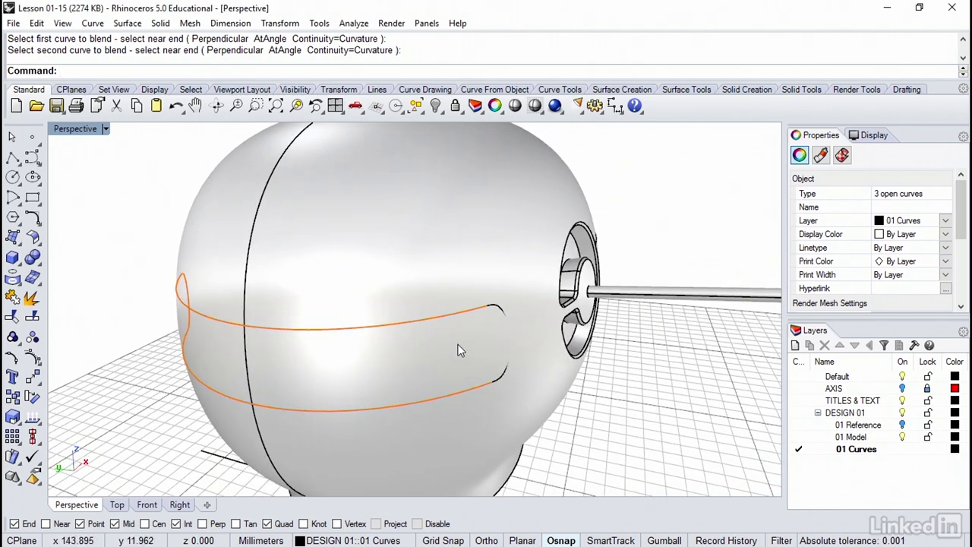
{"action": "left_click", "coordinate": [505, 315]}
{"action": "left_click", "coordinate": [547, 347]}
{"action": "right_click_drag", "start_coordinate": [543, 354], "coordinate": [560, 342]}
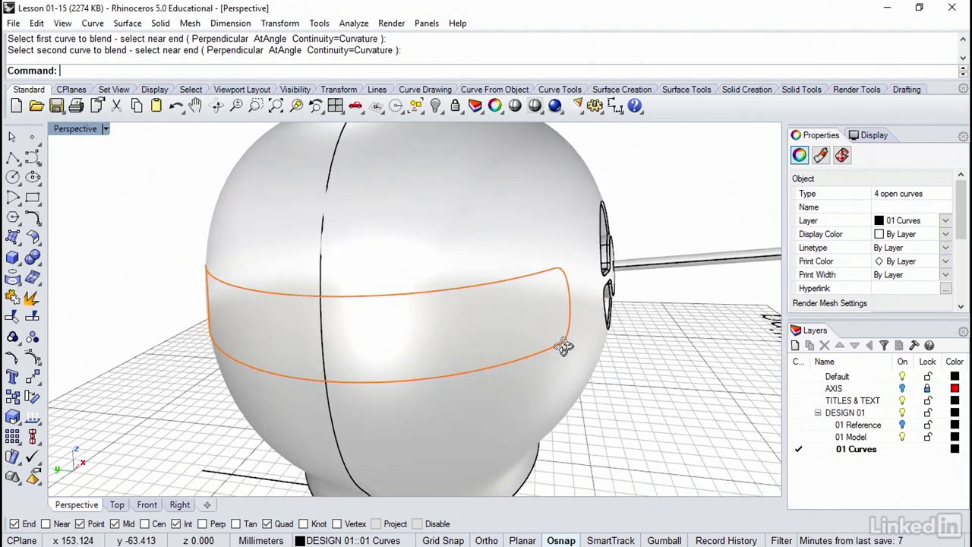
{"action": "key", "text": "ctrl+j"}
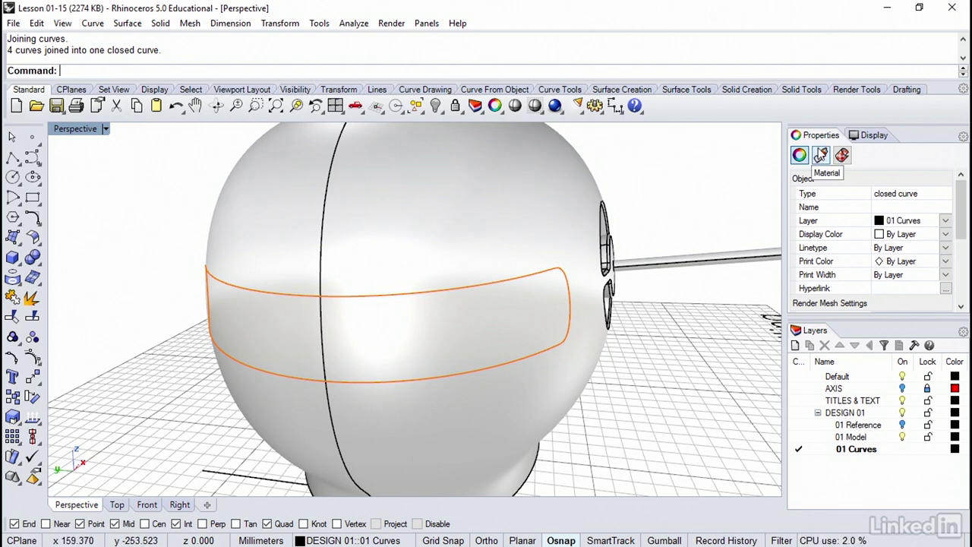
{"action": "left_click", "coordinate": [734, 211]}
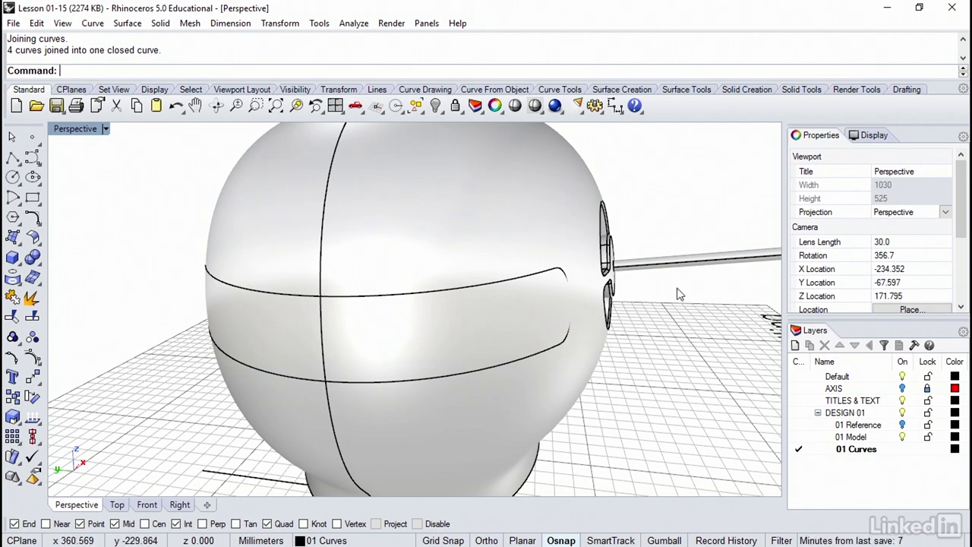
Pull the closed curve back onto the helmet's shell surface with Pullback, using Loose=No, DeleteInput=Yes and OutputLayer=Current.
{"action": "right_click_drag", "start_coordinate": [673, 310], "coordinate": [672, 311]}
{"action": "scroll", "coordinate": [672, 311], "scroll_direction": "up", "scroll_amount": 8}
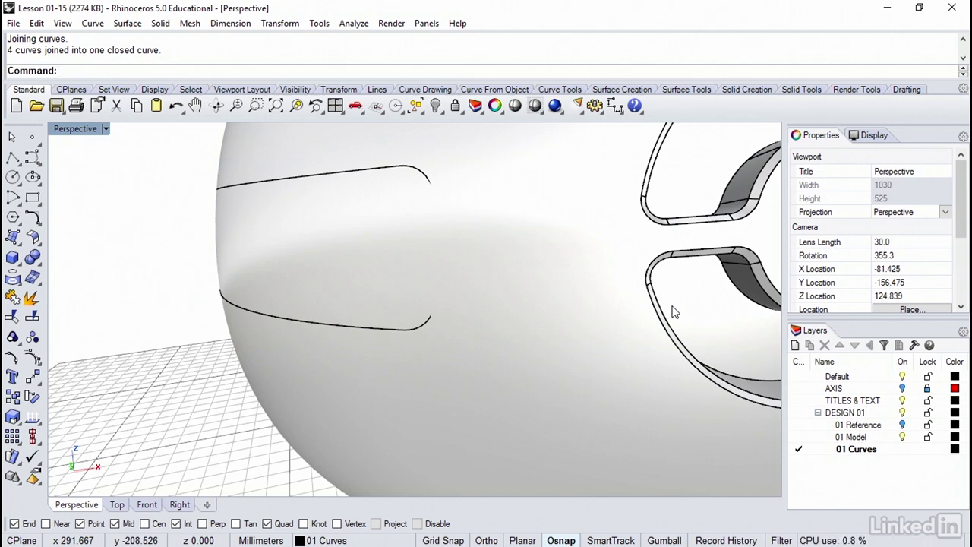
{"action": "right_click_drag", "start_coordinate": [672, 311], "coordinate": [672, 311]}
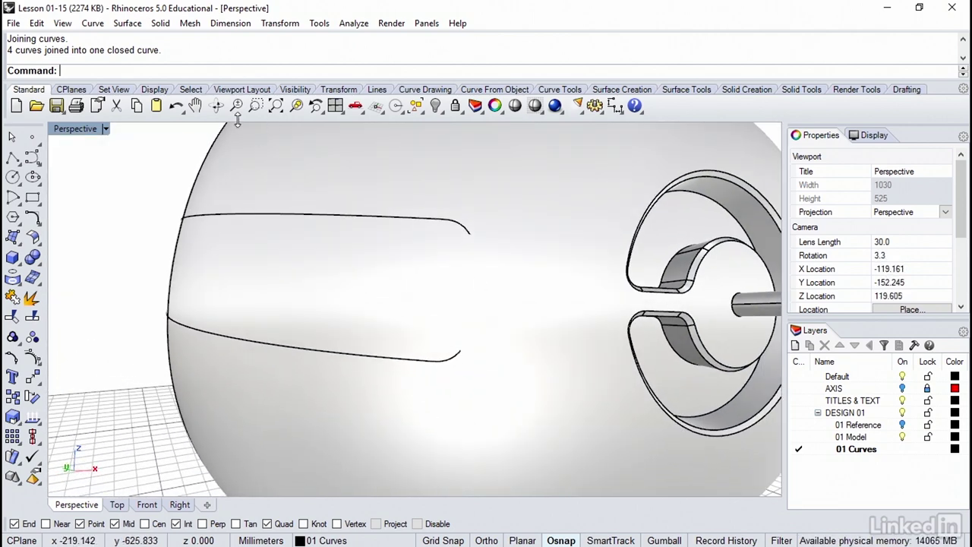
{"action": "left_click", "coordinate": [93, 25]}
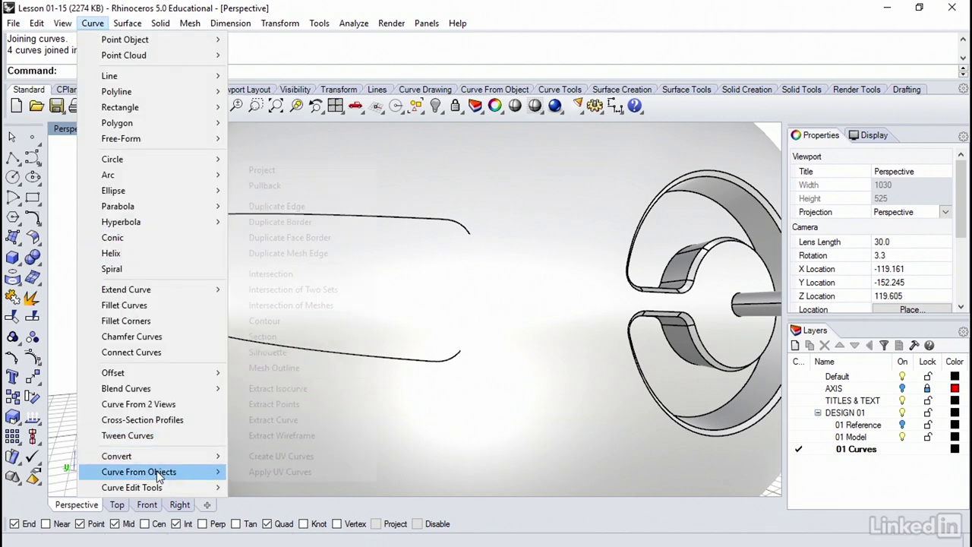
{"action": "mouse_move", "coordinate": [157, 472]}
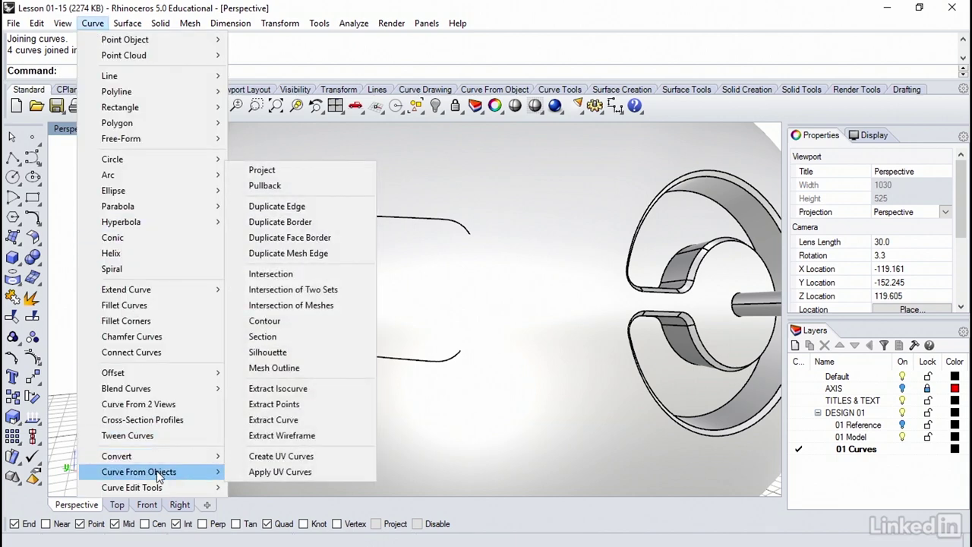
{"action": "left_click", "coordinate": [274, 191]}
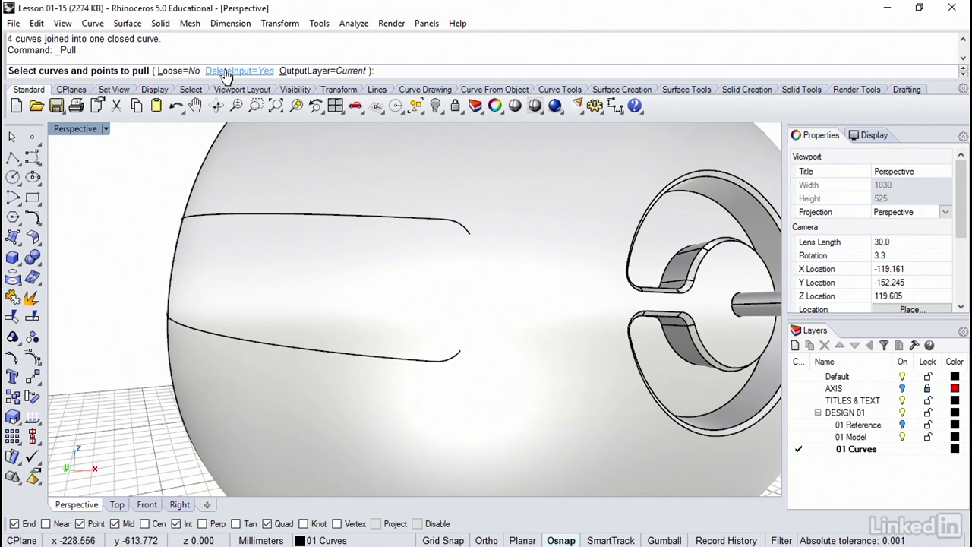
{"action": "left_click", "coordinate": [361, 217]}
{"action": "key", "text": "Right"}
{"action": "key", "text": "Right"}
{"action": "key", "text": "Right"}
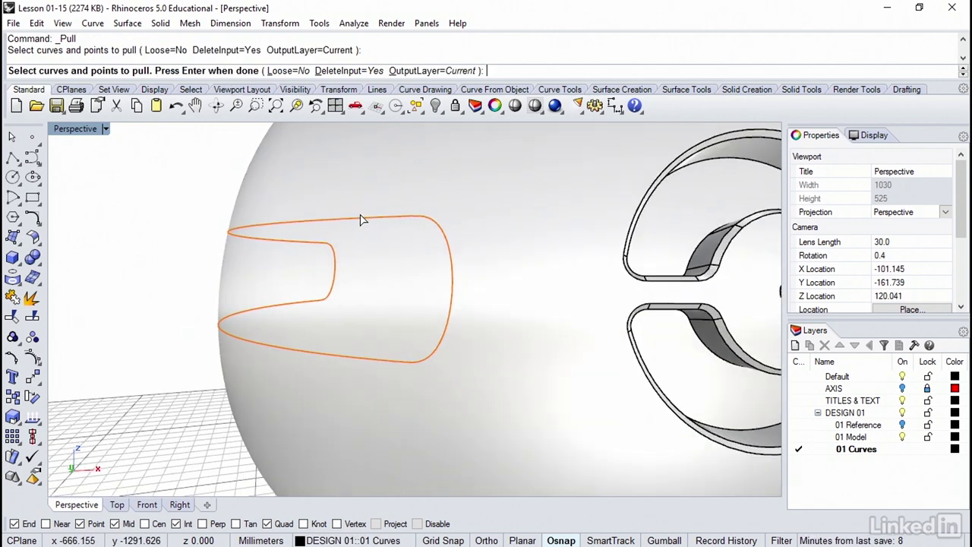
{"action": "key", "text": "Right"}
{"action": "key", "text": "Right"}
{"action": "key", "text": "Right"}
{"action": "key", "text": "Right"}
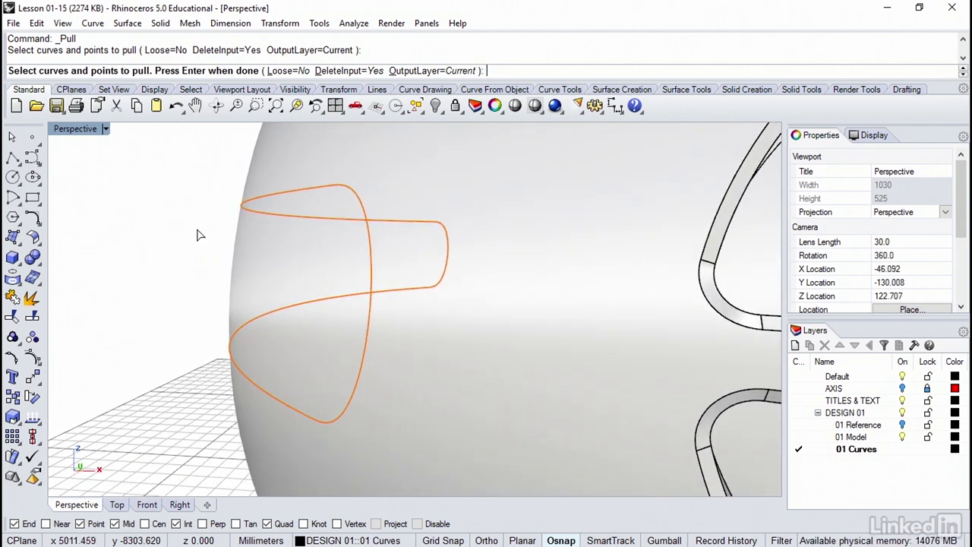
{"action": "key", "text": "Return"}
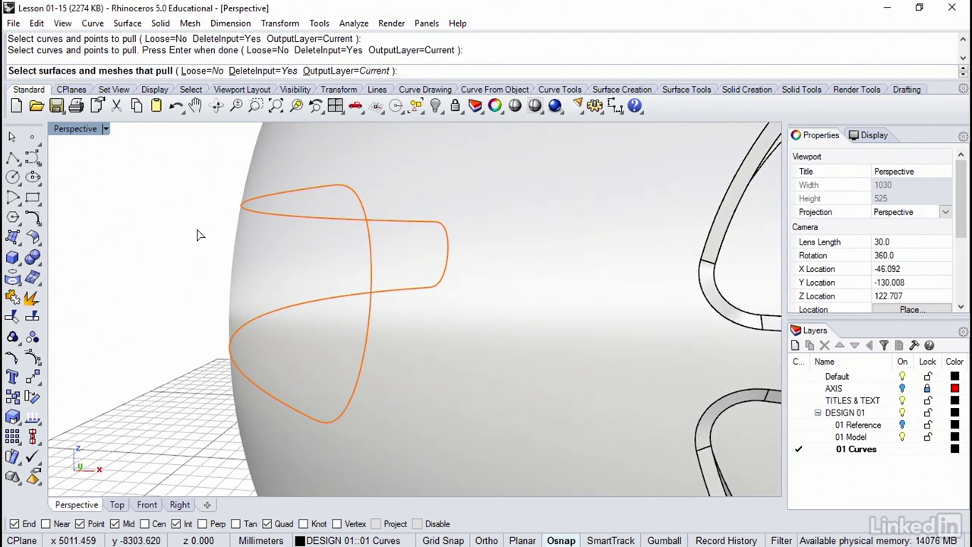
{"action": "left_click", "coordinate": [281, 263]}
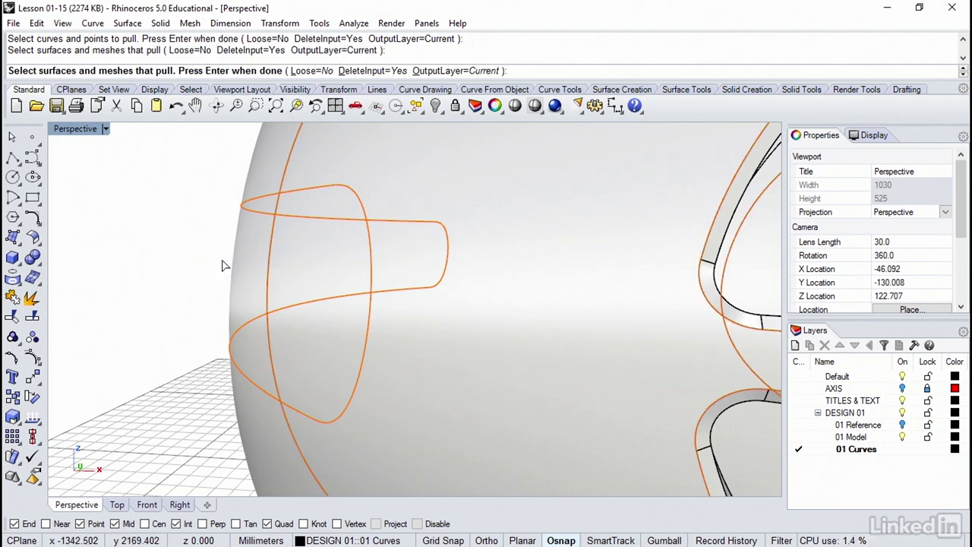
{"action": "key", "text": "Return"}
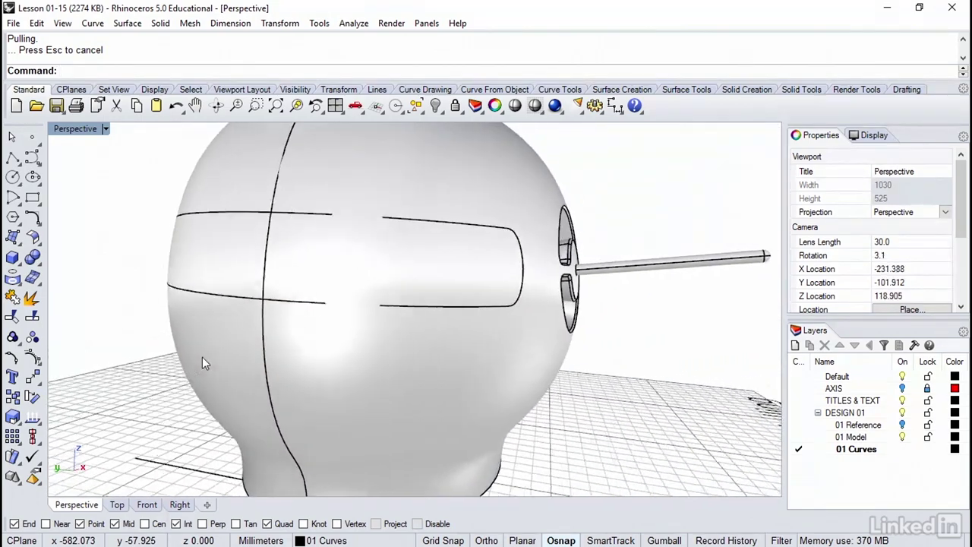
Split the helmet's shell surface using the pulled closed curve as the cutting object, with Shrink=No.
{"action": "right_click_drag", "start_coordinate": [202, 357], "coordinate": [202, 356]}
{"action": "right_click_drag", "start_coordinate": [247, 380], "coordinate": [246, 380]}
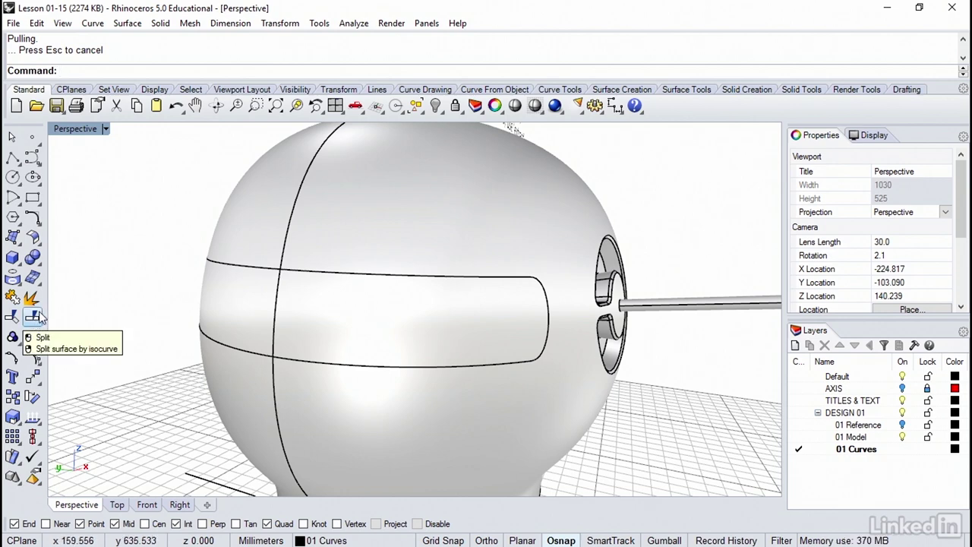
{"action": "left_click", "coordinate": [33, 317]}
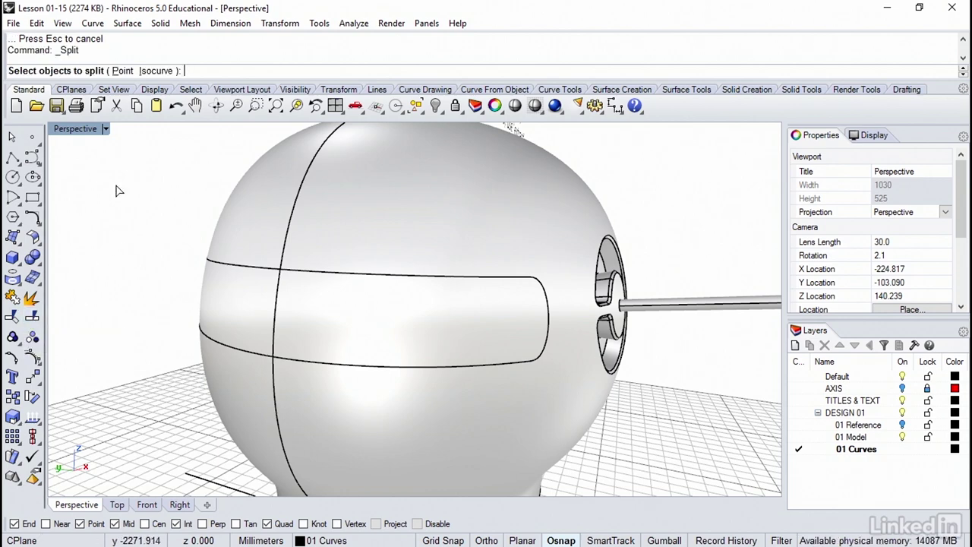
{"action": "left_click", "coordinate": [241, 224]}
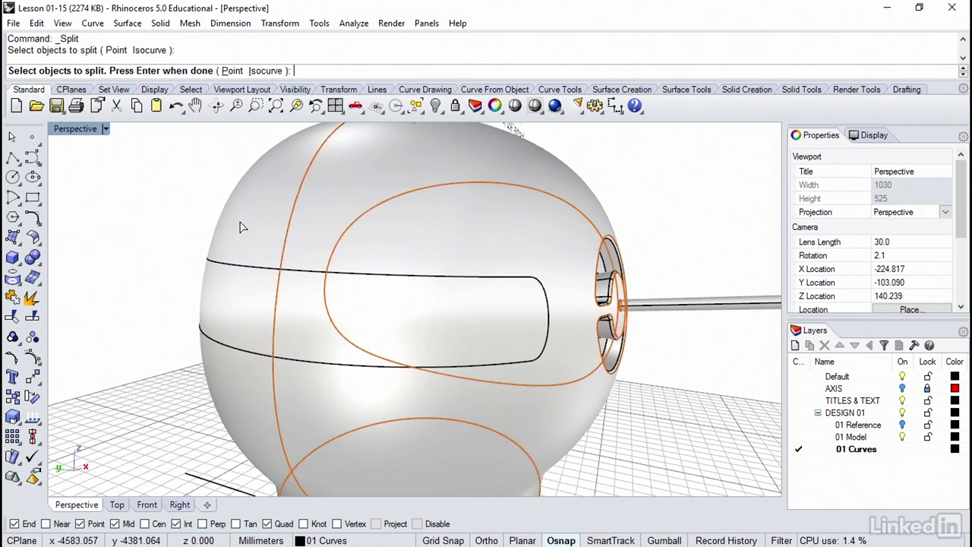
{"action": "key", "text": "Return"}
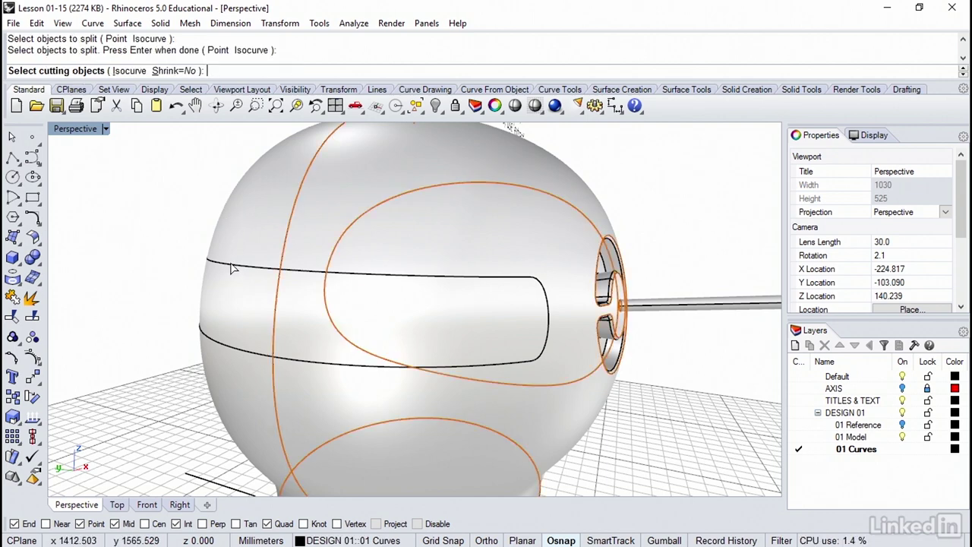
{"action": "left_click", "coordinate": [233, 268]}
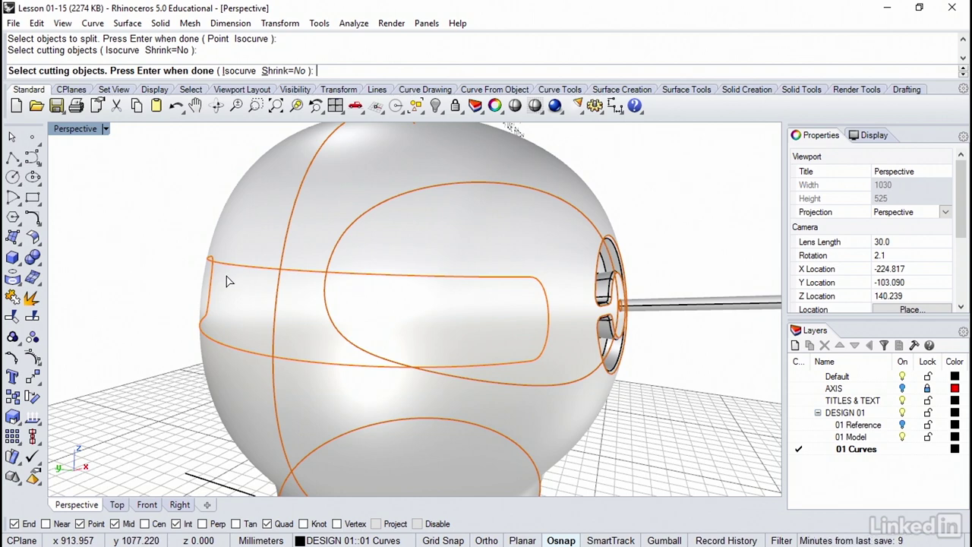
{"action": "key", "text": "Return"}
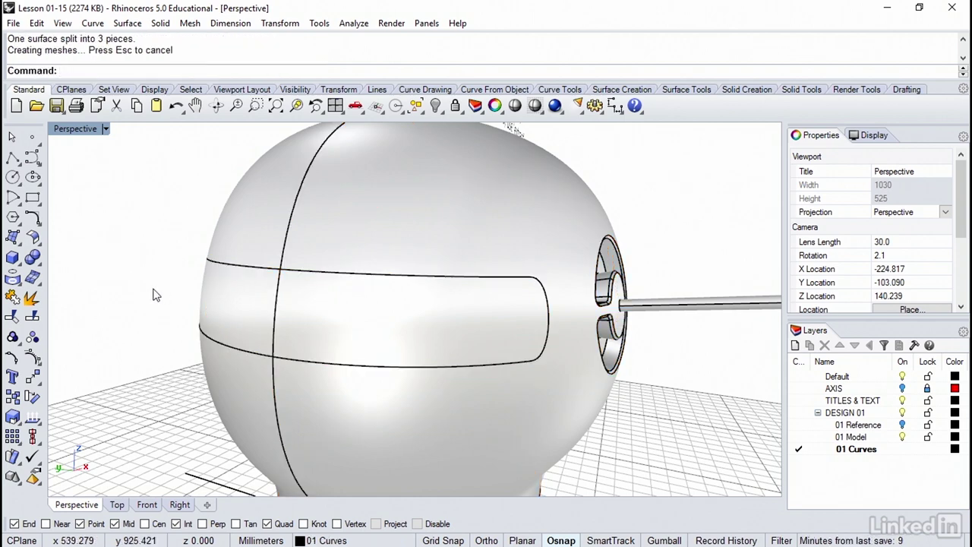
Check the split by selecting the band's surface pieces on either side of the vertical center line.
{"action": "left_click", "coordinate": [230, 303]}
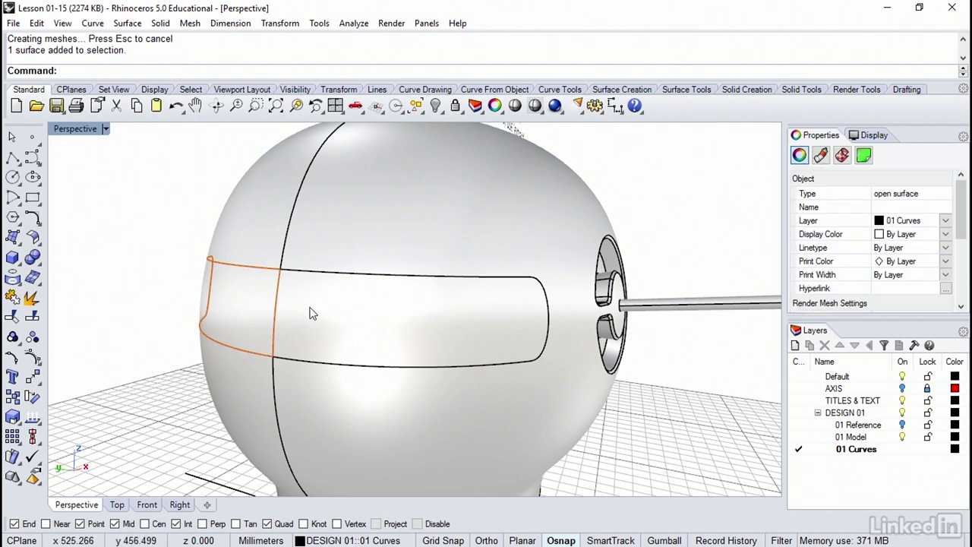
{"action": "left_click", "coordinate": [310, 312]}
{"action": "left_click", "coordinate": [252, 318]}
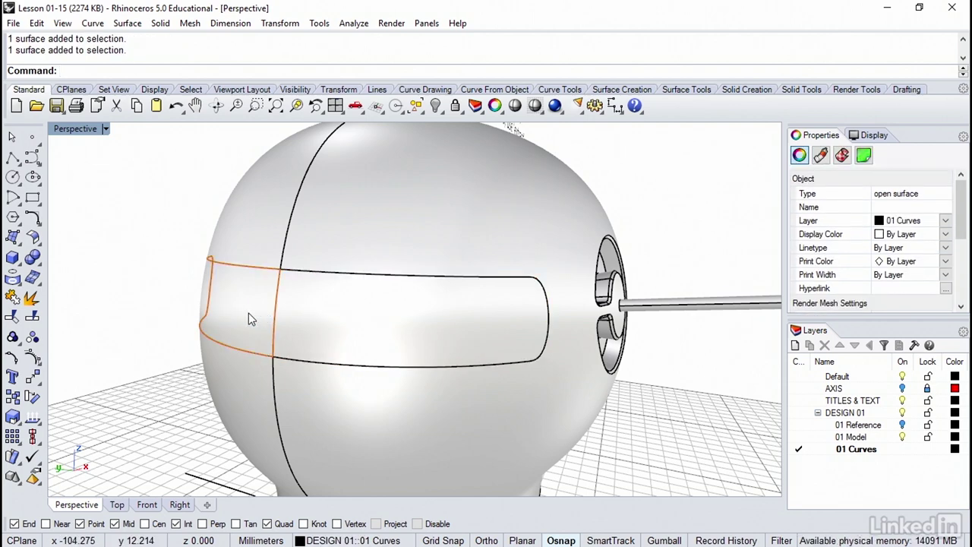
Join the band's two surface pieces on either side of the center line into one polysurface and deselect it.
{"action": "left_click", "coordinate": [307, 308], "text": "shift"}
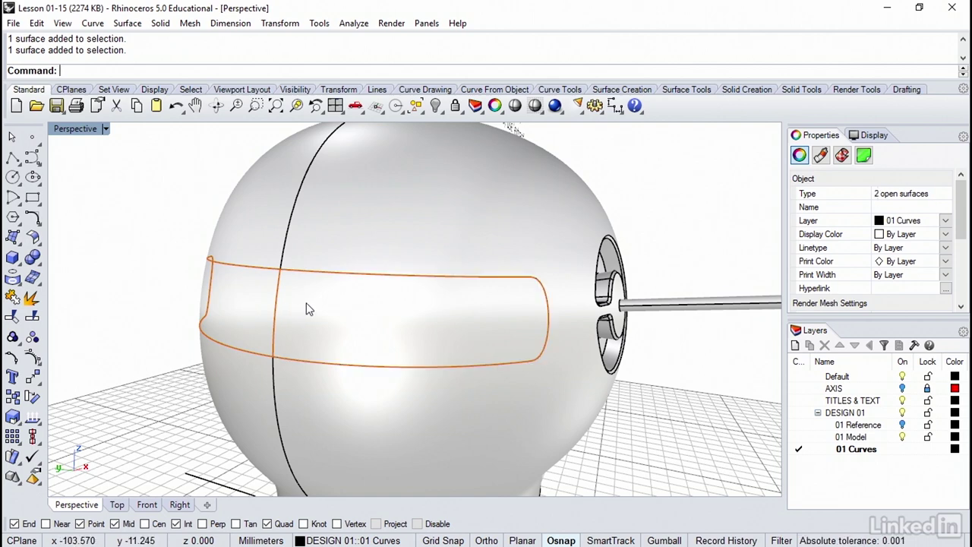
{"action": "key", "text": "ctrl+j"}
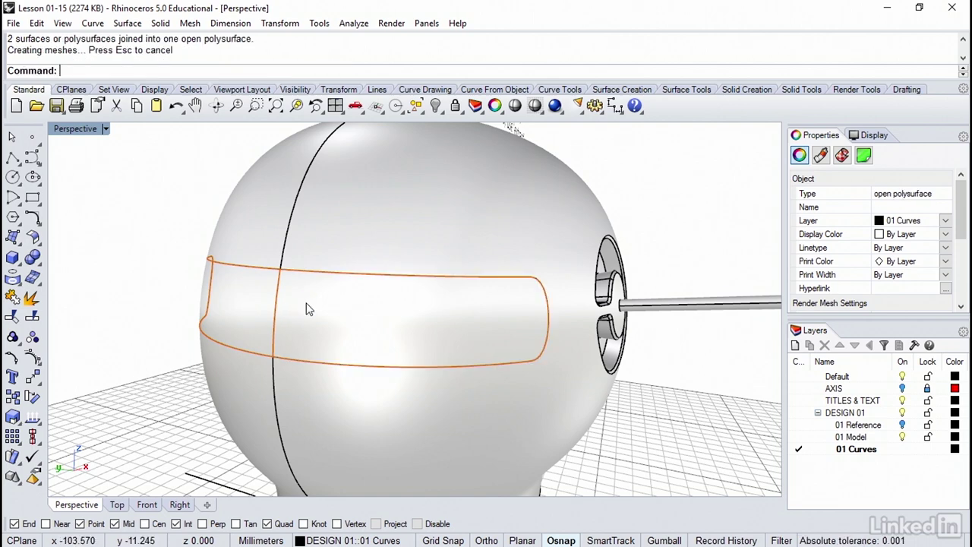
{"action": "left_click", "coordinate": [144, 232]}
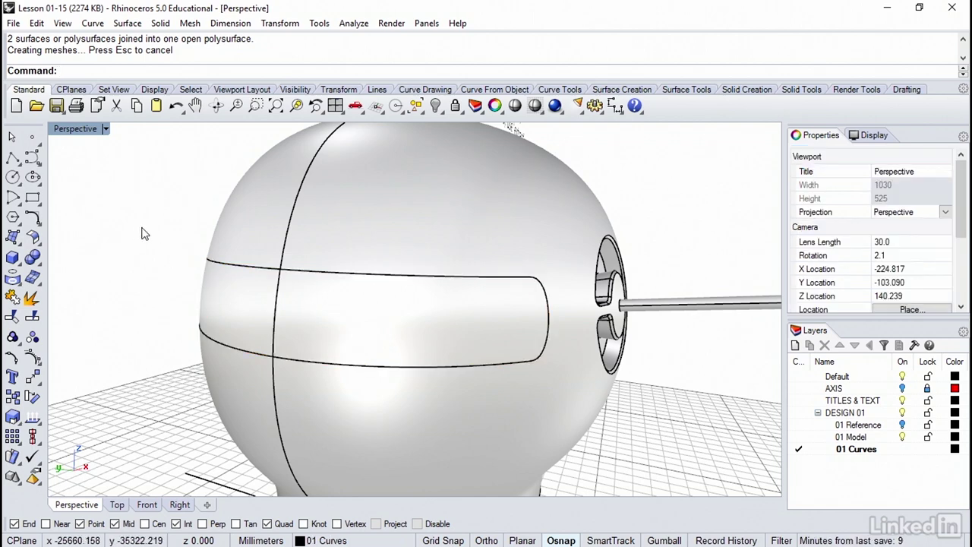
Offset the joined band outward from the helmet by 6 mm as a solid, with Corner=Round, Solid=Yes and DeleteInput=Yes.
{"action": "key", "text": "Left"}
{"action": "key", "text": "Left"}
{"action": "key", "text": "Left"}
{"action": "key", "text": "Left"}
{"action": "key", "text": "Left"}
{"action": "key", "text": "Left"}
{"action": "key", "text": "Left"}
{"action": "key", "text": "Left"}
{"action": "key", "text": "Left"}
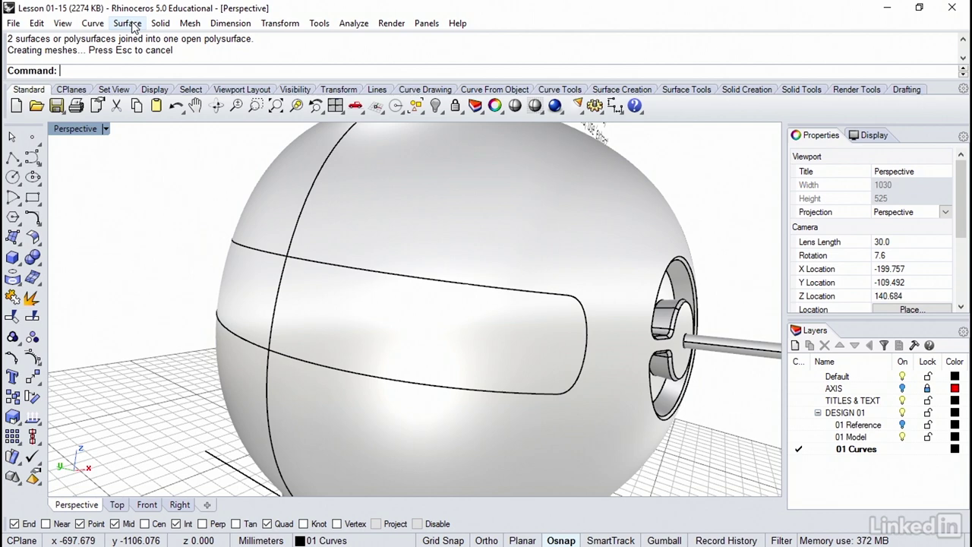
{"action": "left_click", "coordinate": [161, 24]}
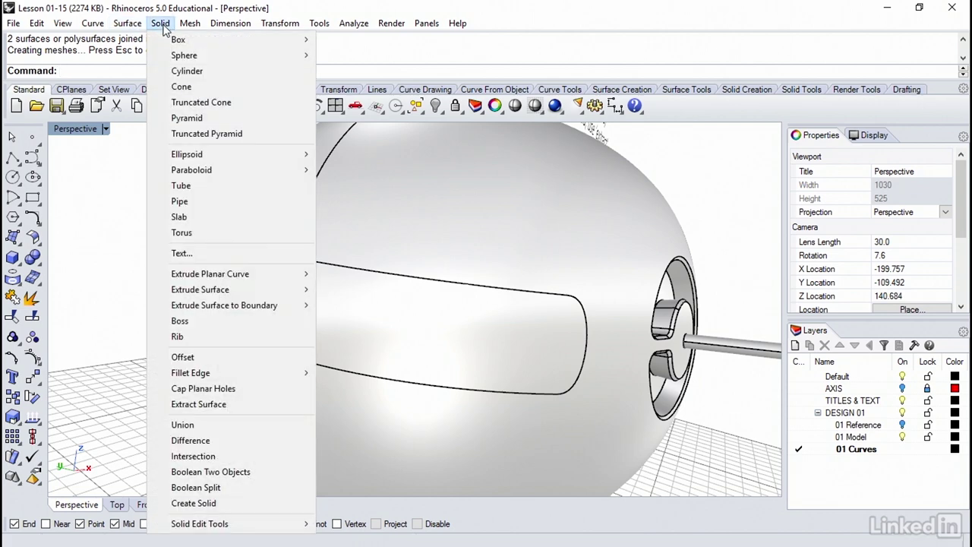
{"action": "left_click", "coordinate": [197, 356]}
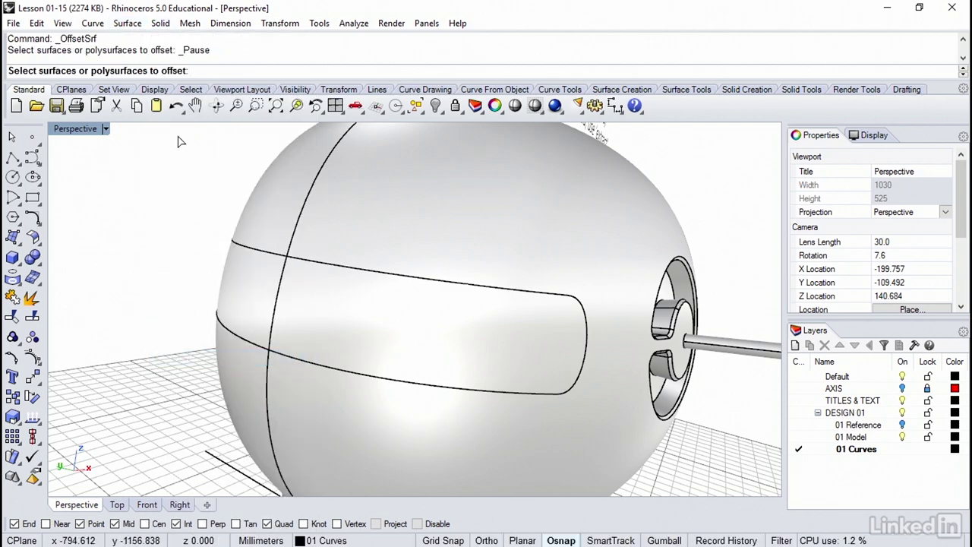
{"action": "left_click", "coordinate": [301, 296]}
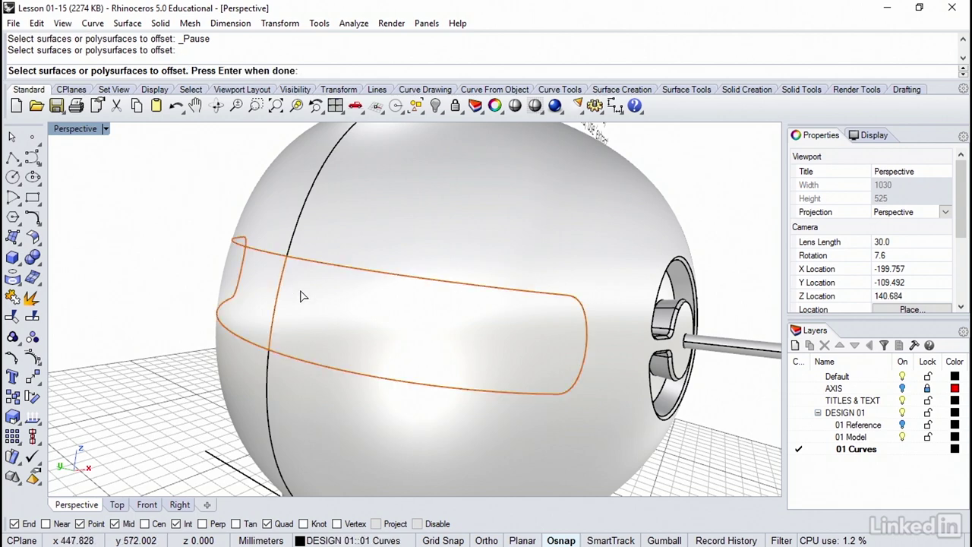
{"action": "key", "text": "Return"}
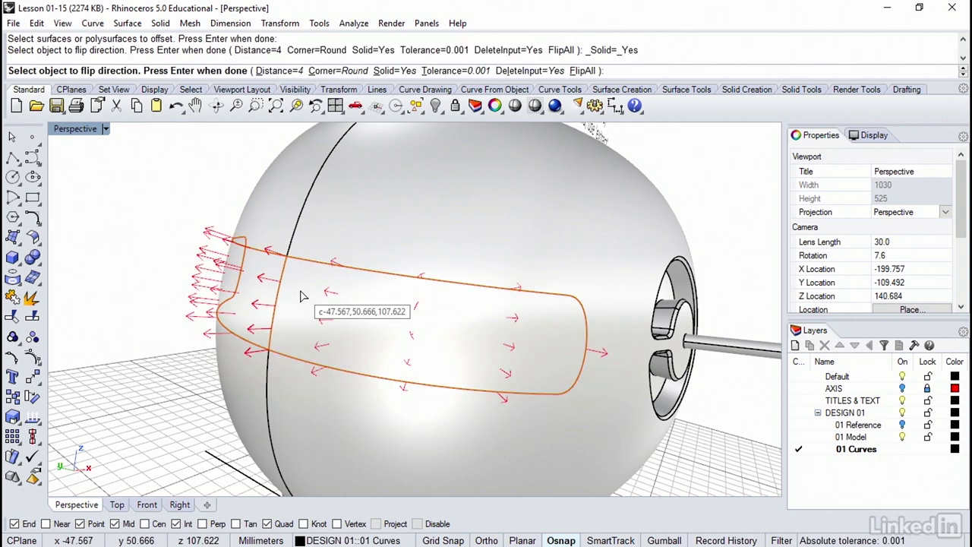
{"action": "left_click", "coordinate": [304, 298]}
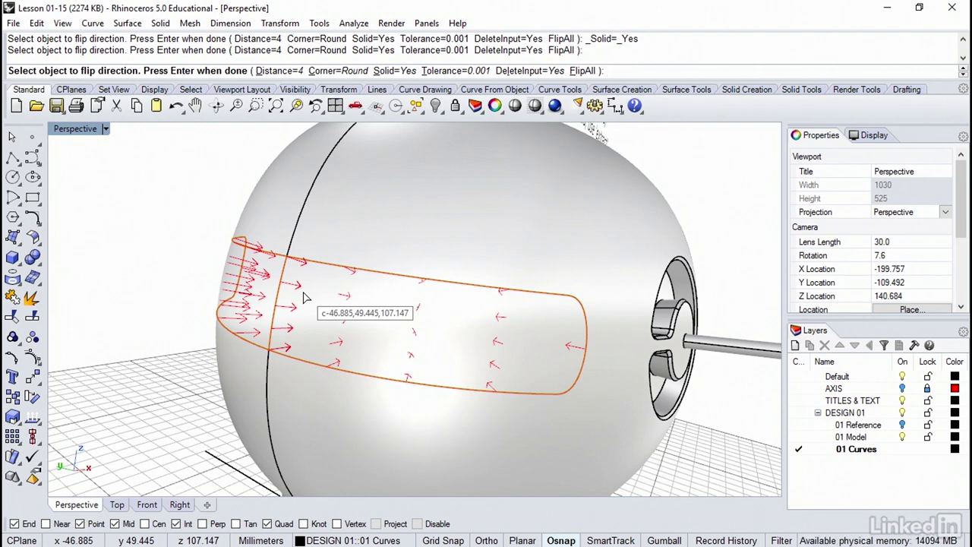
{"action": "left_click", "coordinate": [304, 298]}
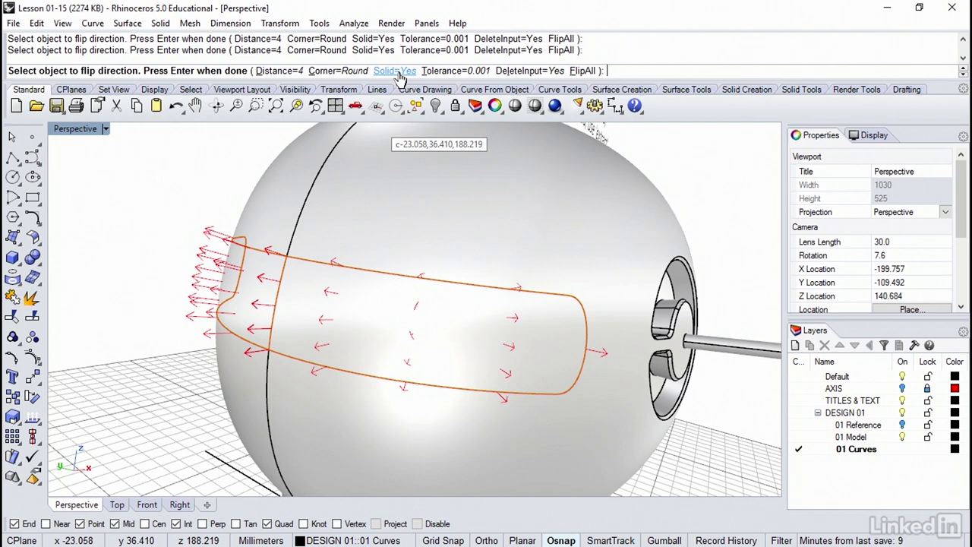
{"action": "left_click", "coordinate": [282, 71]}
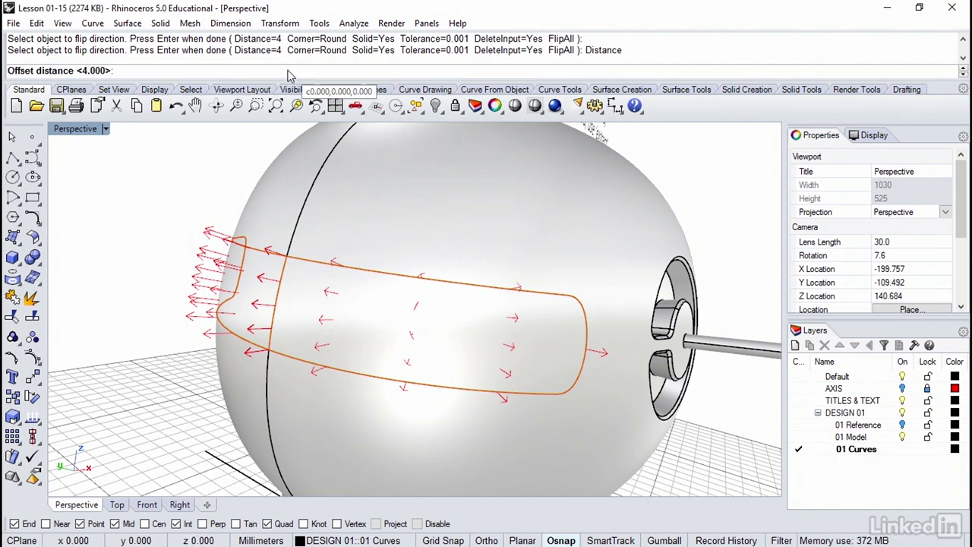
{"action": "type", "text": "6"}
{"action": "key", "text": "Return"}
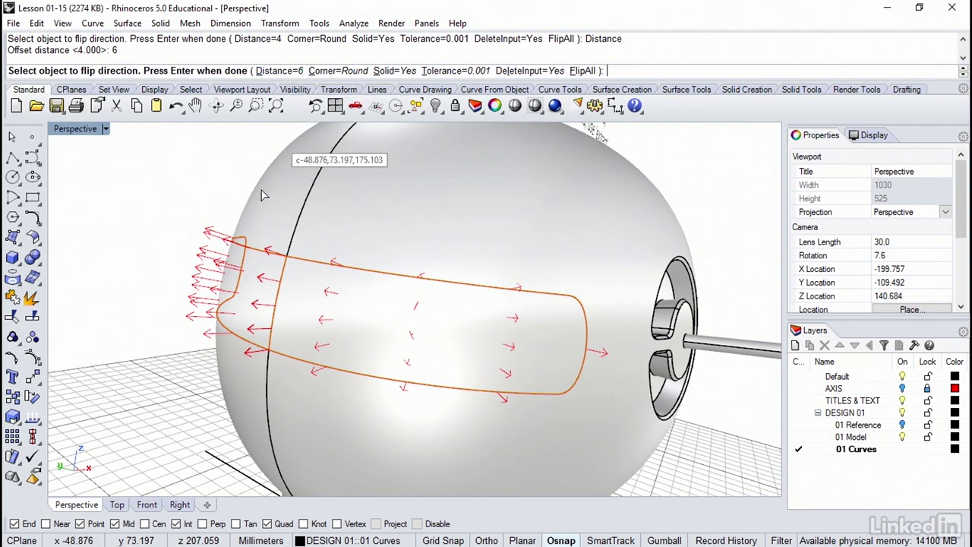
{"action": "key", "text": "Return"}
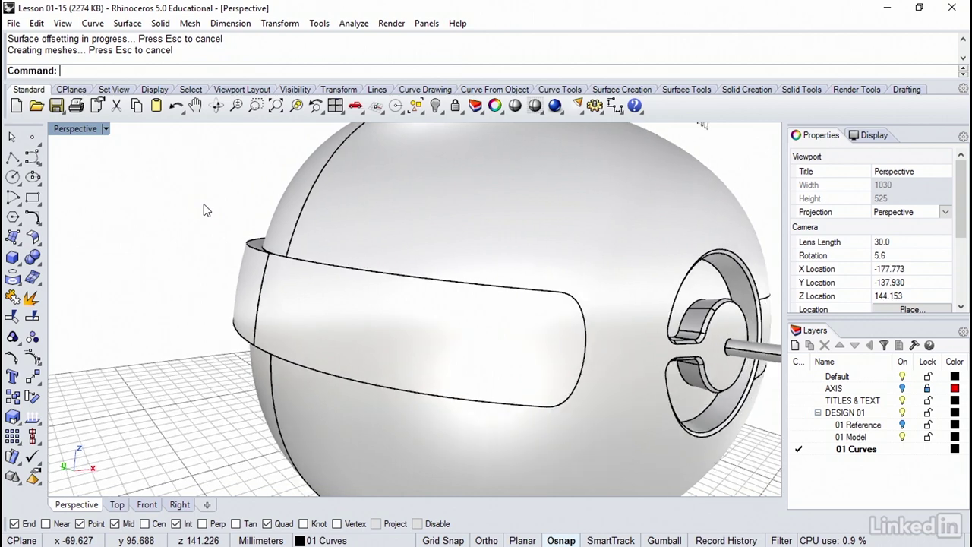
Check the thickened band's solid up close by selecting it, and clear the selection.
{"action": "scroll", "coordinate": [203, 210], "scroll_direction": "up", "scroll_amount": 5}
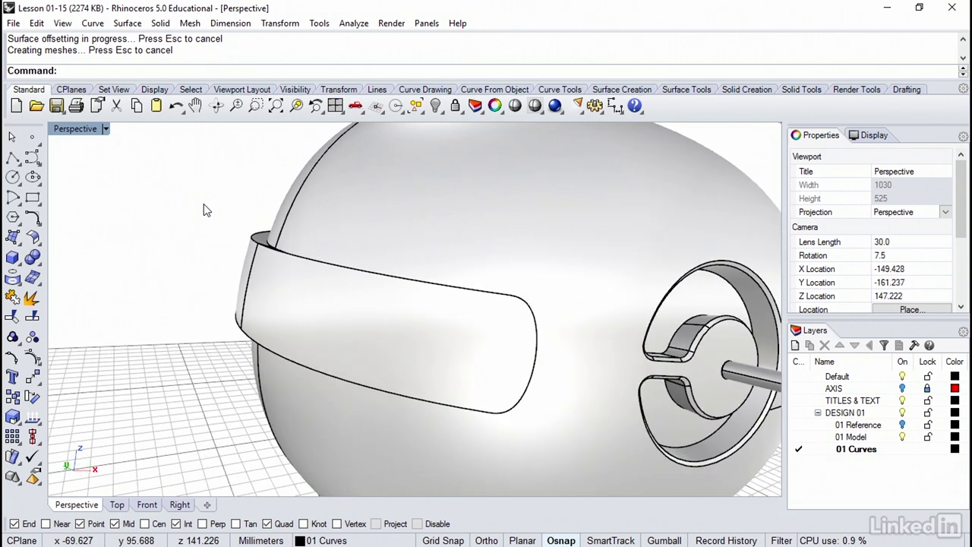
{"action": "left_click", "coordinate": [215, 234]}
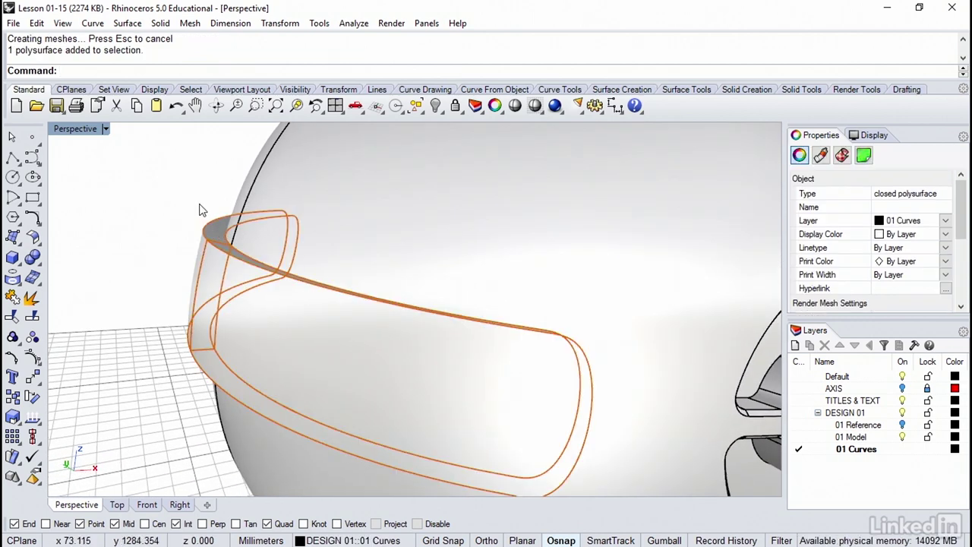
{"action": "key", "text": "Escape"}
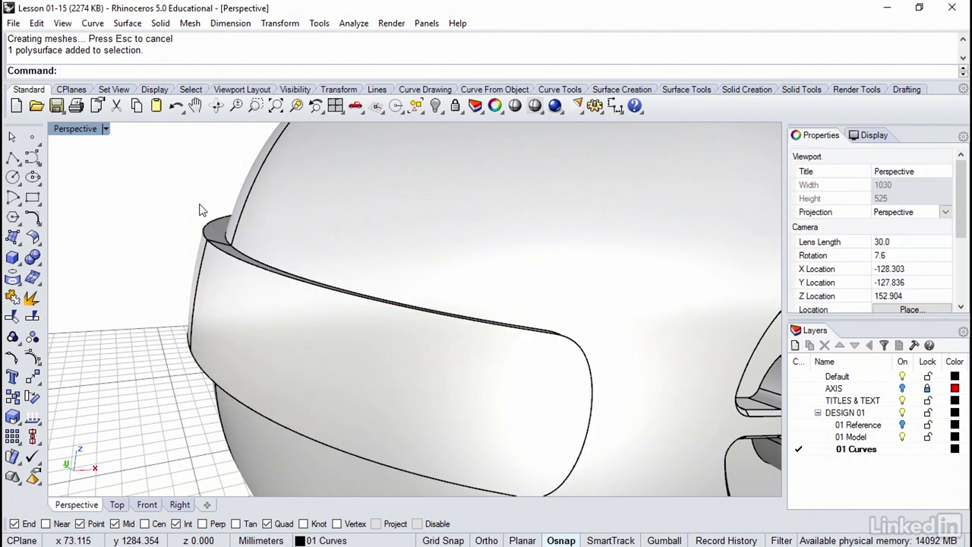
Chamfer the band's outer edge loop by 1 mm, using chained edges with AutoChain=Yes and Tangency continuity, RailType=RollingBall and TrimAndJoin=Yes.
{"action": "right_click_drag", "start_coordinate": [199, 205], "coordinate": [201, 204]}
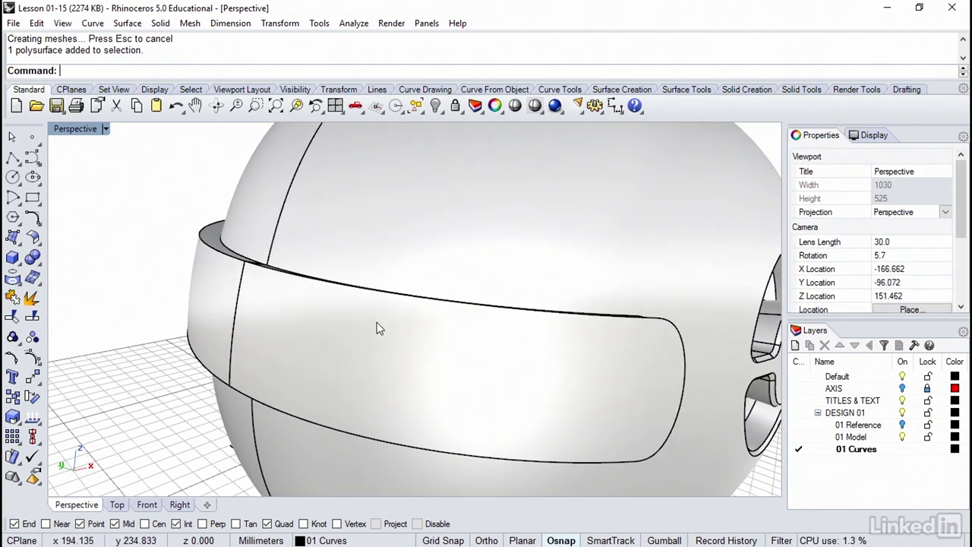
{"action": "right_click_drag", "start_coordinate": [358, 326], "coordinate": [234, 281]}
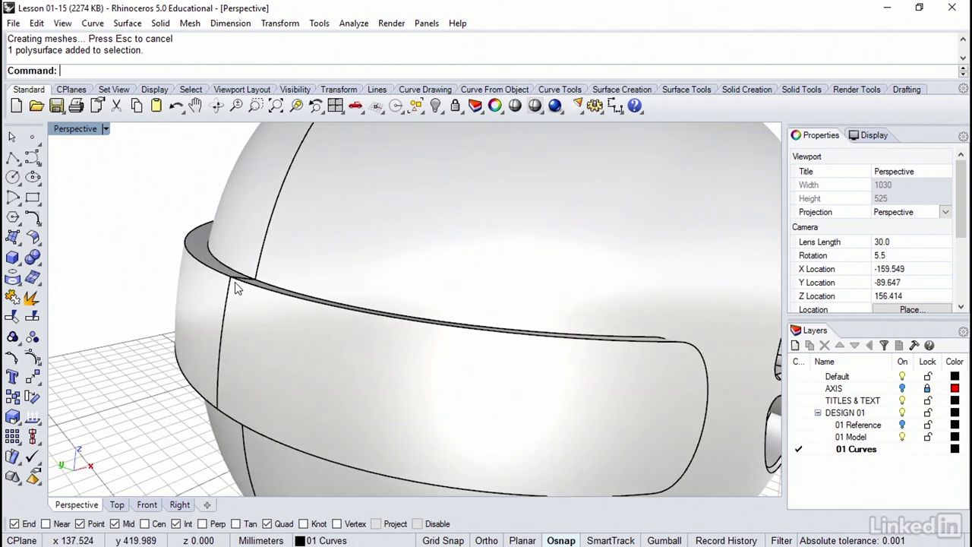
{"action": "left_click", "coordinate": [160, 23]}
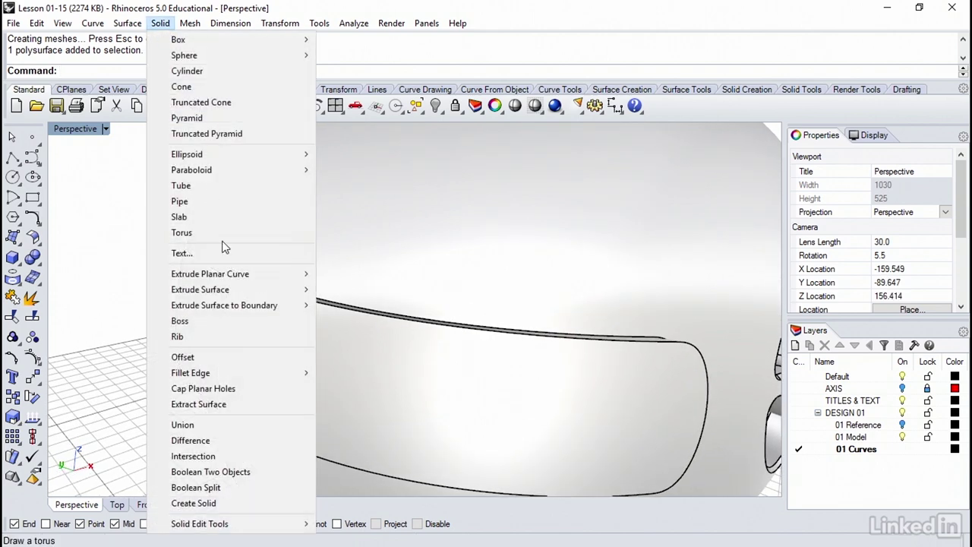
{"action": "mouse_move", "coordinate": [216, 373]}
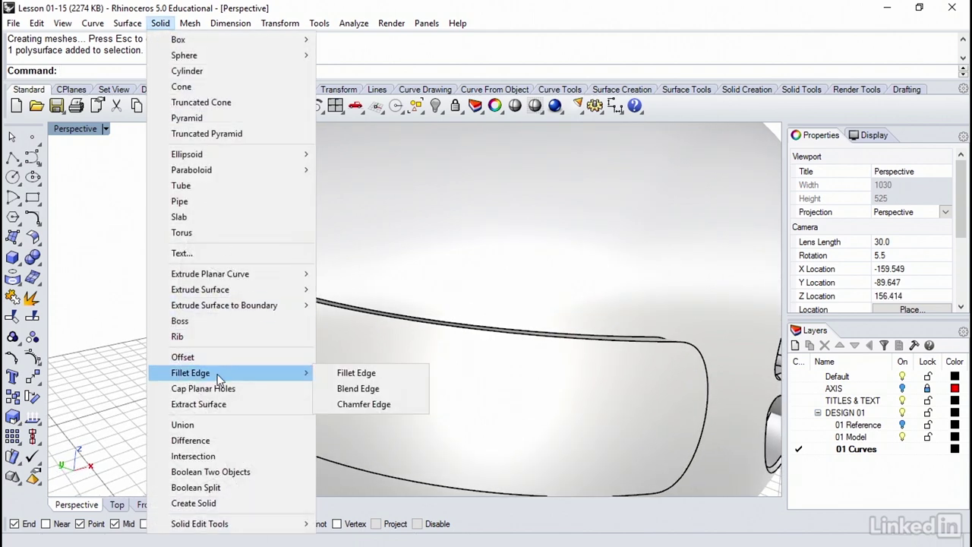
{"action": "left_click", "coordinate": [360, 403]}
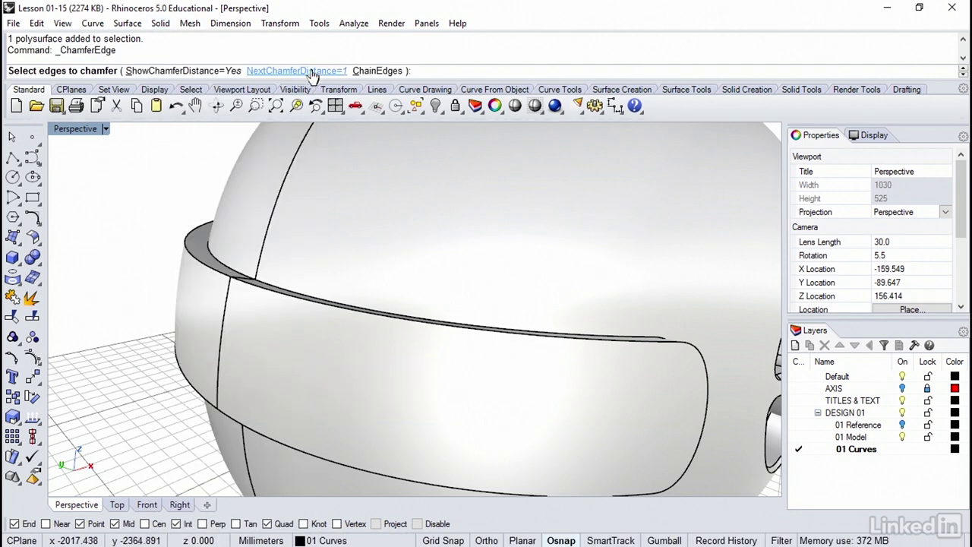
{"action": "left_click", "coordinate": [382, 72]}
{"action": "left_click", "coordinate": [357, 302]}
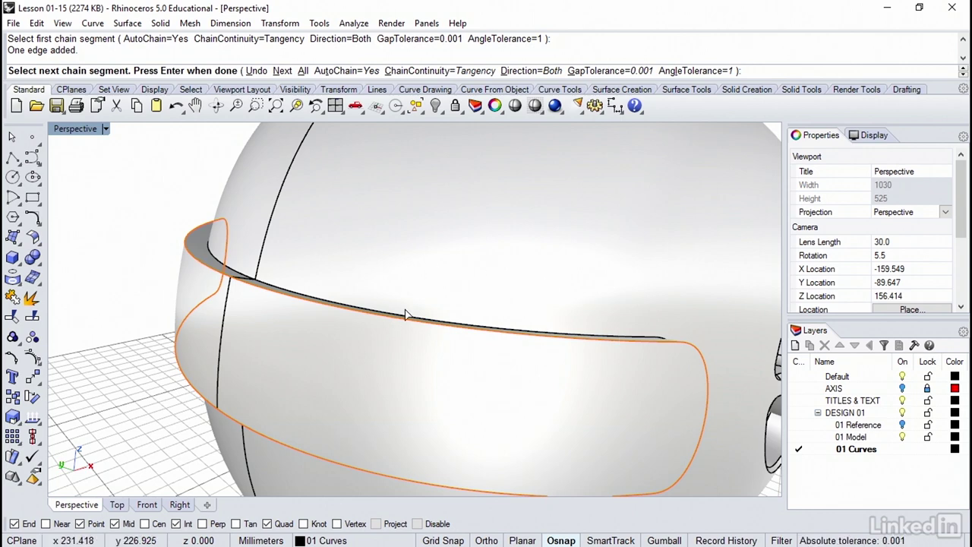
{"action": "right_click_drag", "start_coordinate": [405, 314], "coordinate": [380, 315]}
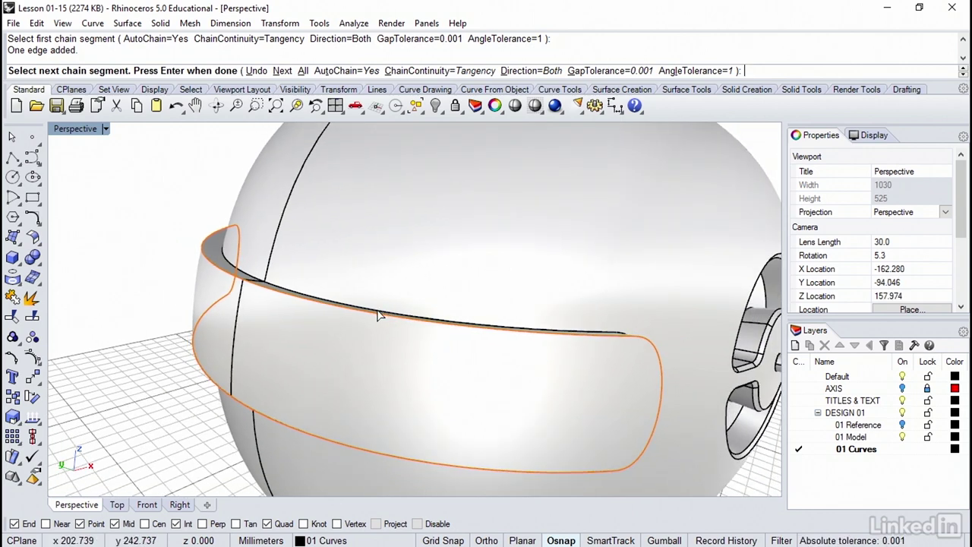
{"action": "scroll", "coordinate": [378, 316], "scroll_direction": "down", "scroll_amount": 2}
{"action": "key", "text": "Return"}
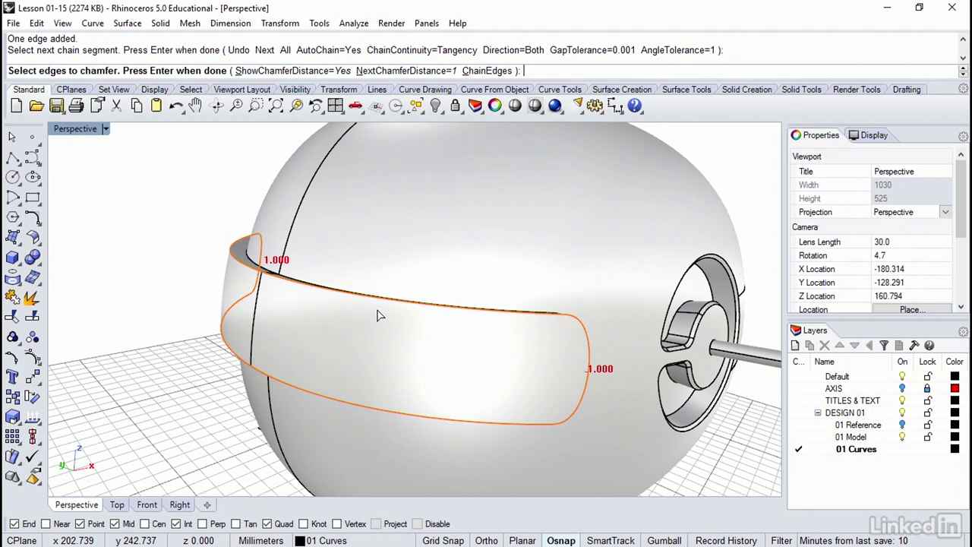
{"action": "key", "text": "Return"}
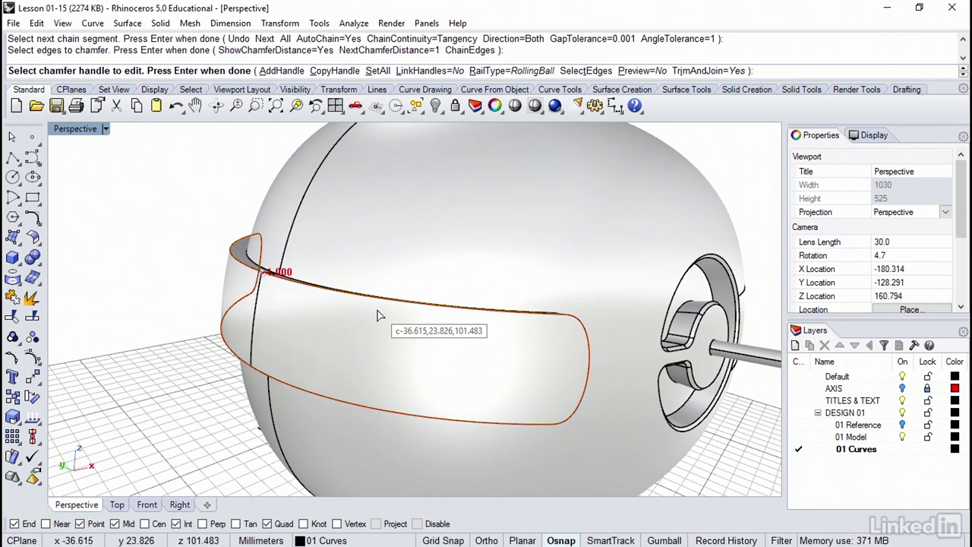
{"action": "key", "text": "Return"}
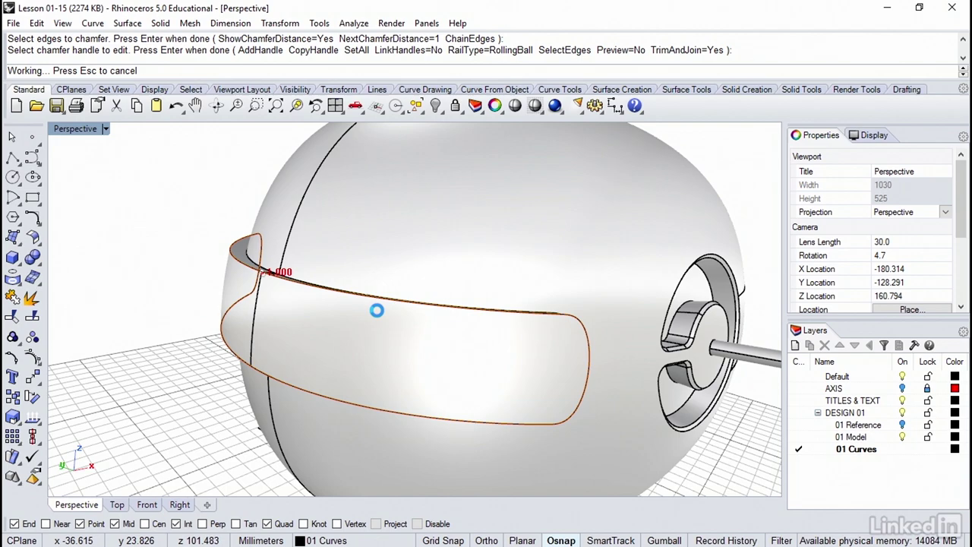
Inspect the band's chamfered edge up close, and run finale to show the whole helmet.
{"action": "scroll", "coordinate": [378, 315], "scroll_direction": "up", "scroll_amount": 4}
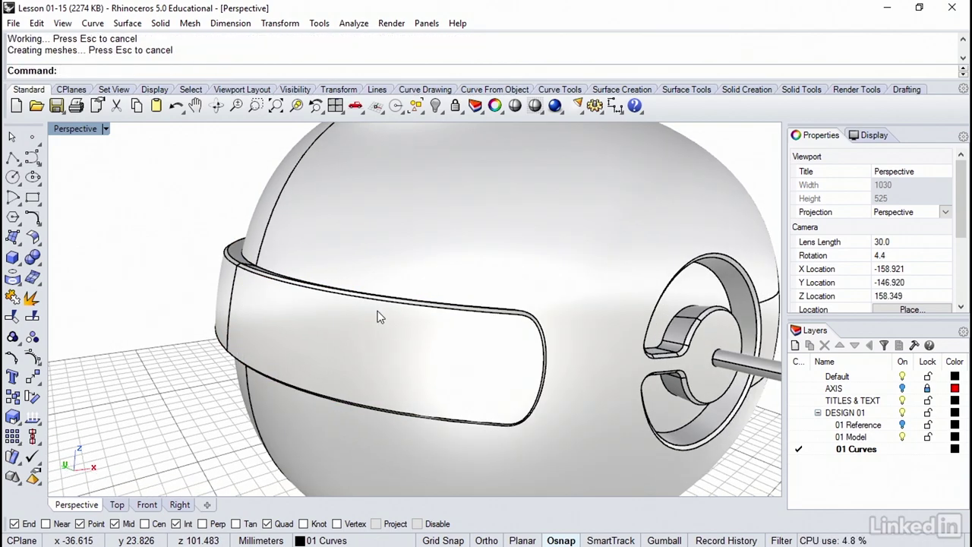
{"action": "scroll", "coordinate": [378, 317], "scroll_direction": "up", "scroll_amount": 3}
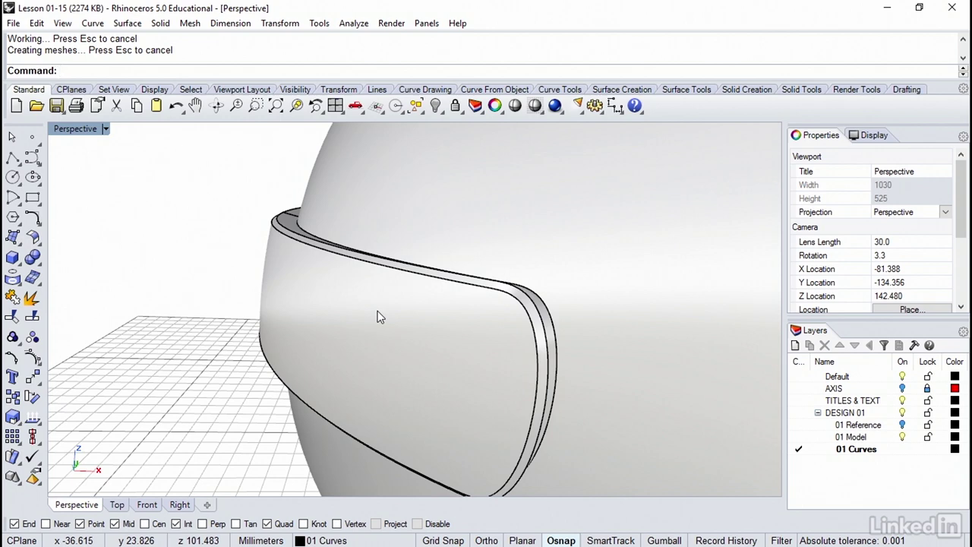
{"action": "type", "text": "finale"}
{"action": "key", "text": "Return"}
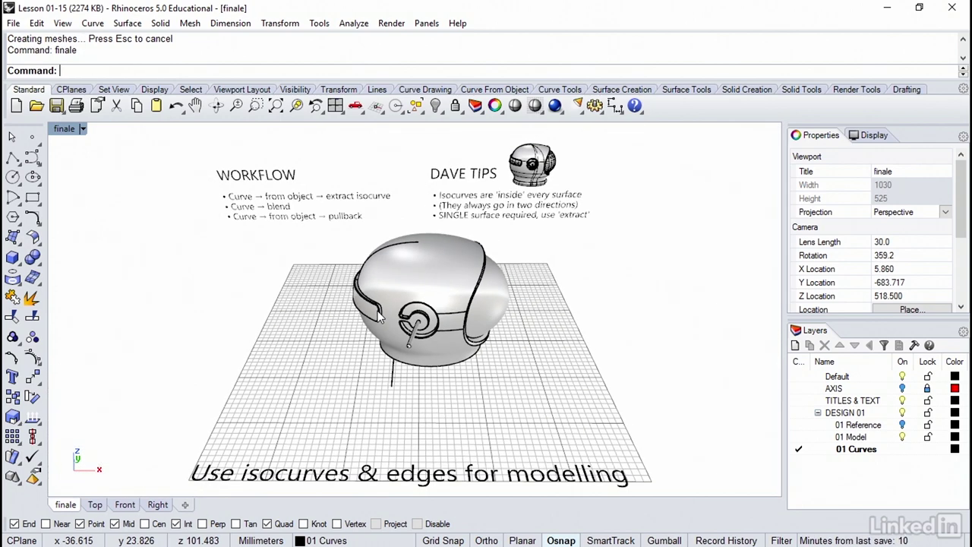